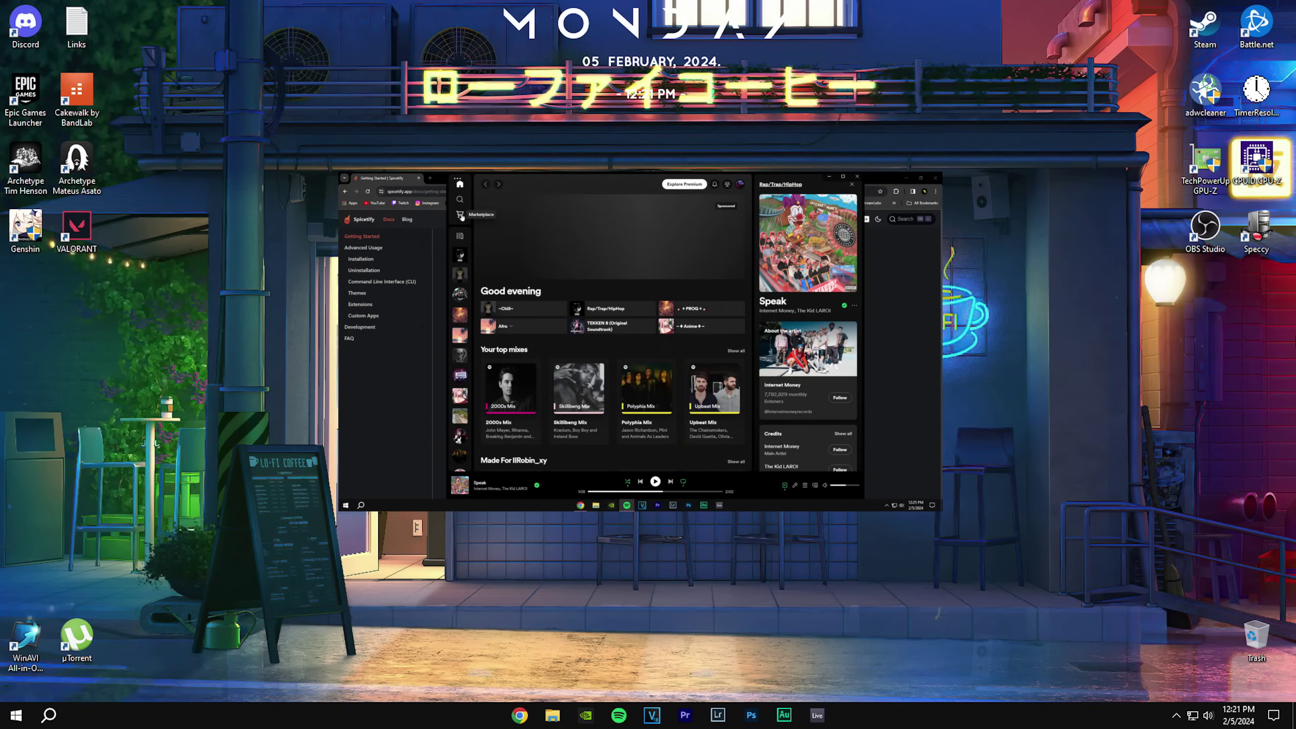
Open Spotify to view its home page and close it again
{"action": "left_click", "coordinate": [620, 715]}
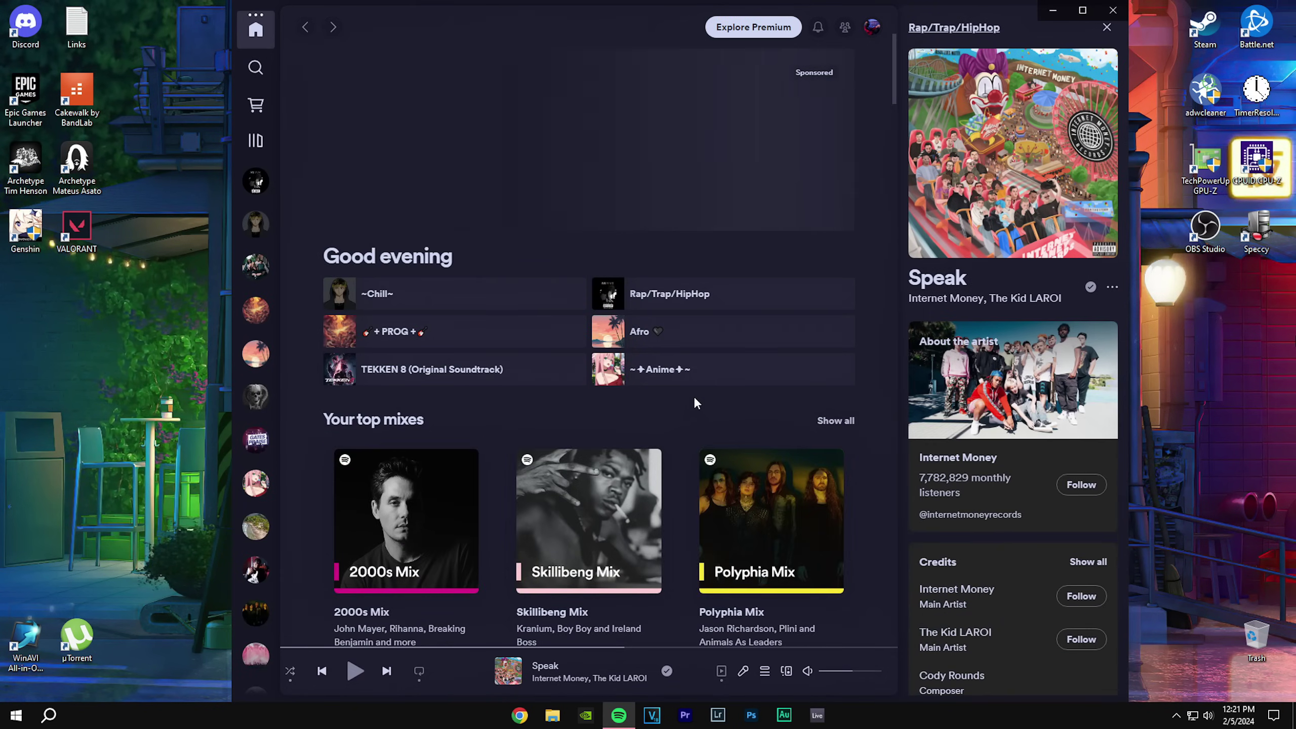
{"action": "left_click", "coordinate": [1112, 10]}
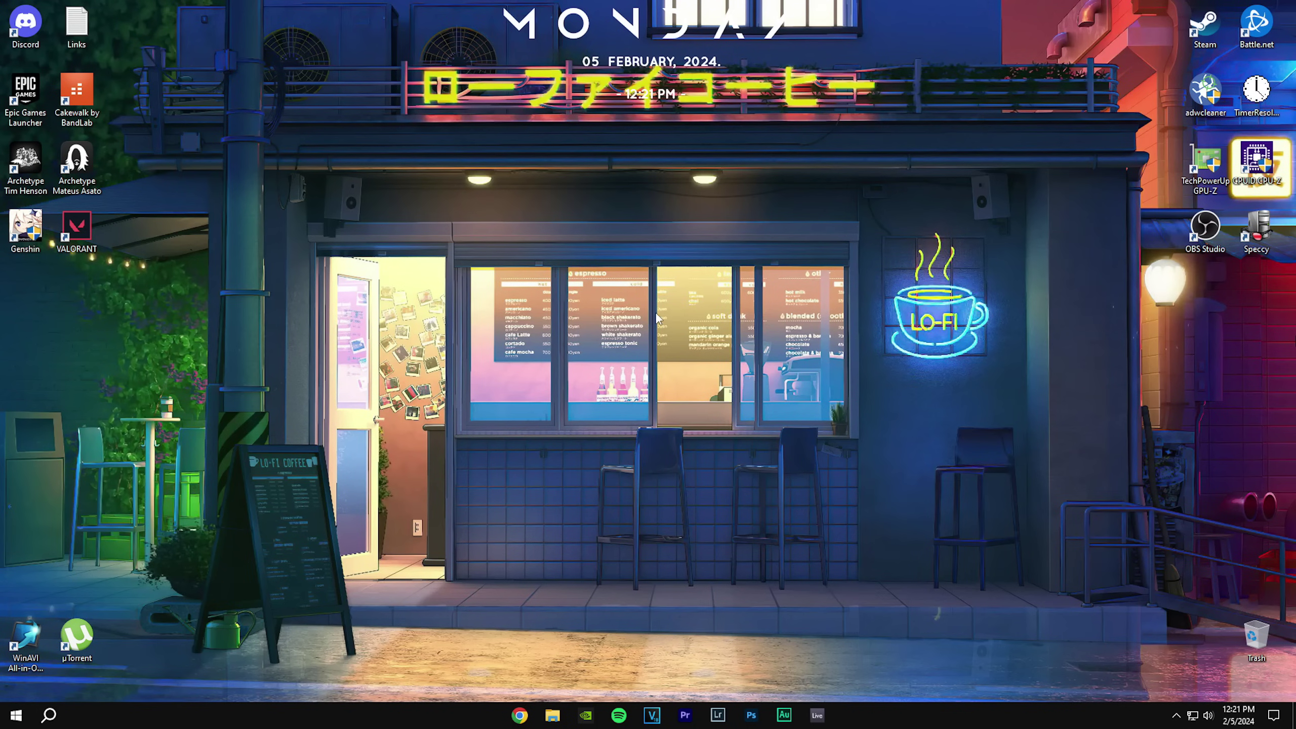
{"action": "right_click", "coordinate": [655, 312]}
{"action": "left_click", "coordinate": [681, 352]}
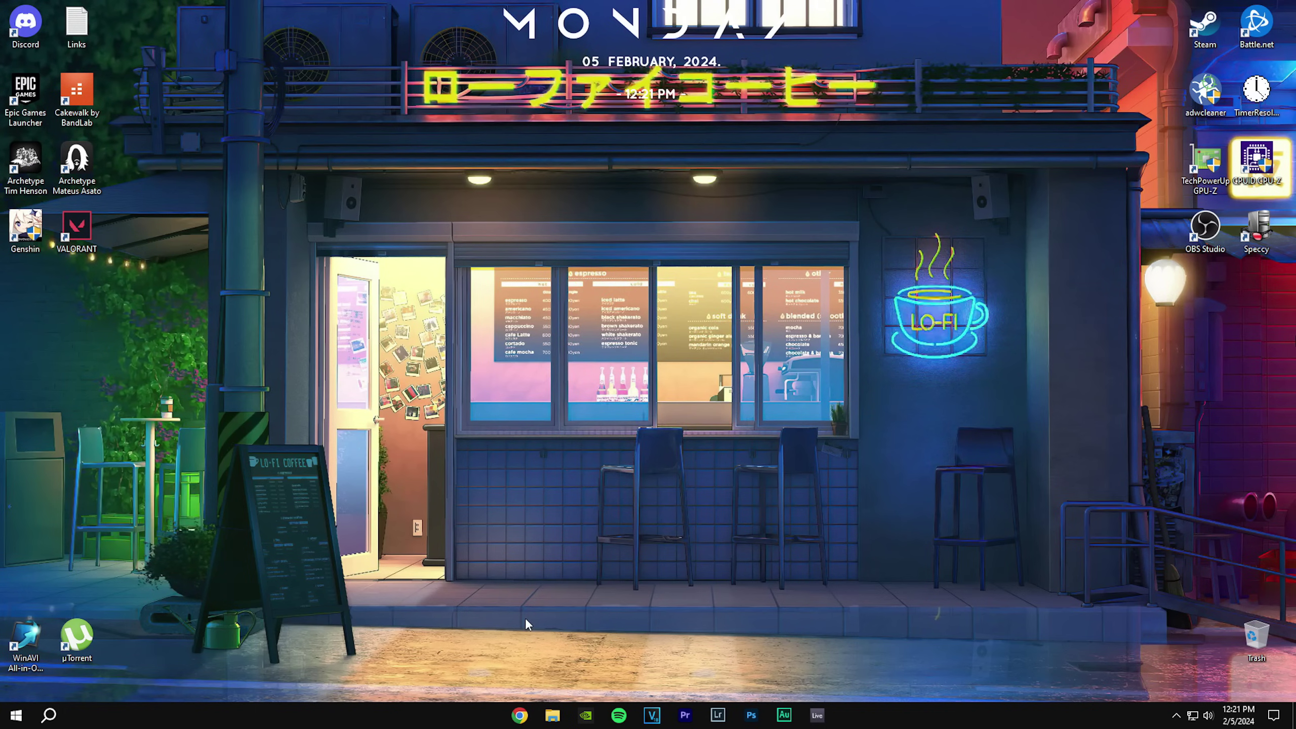
Find Microsoft Store from the system search, view the Spotify Music app page there, and close the store
{"action": "left_click", "coordinate": [16, 714]}
{"action": "type", "text": "mic"}
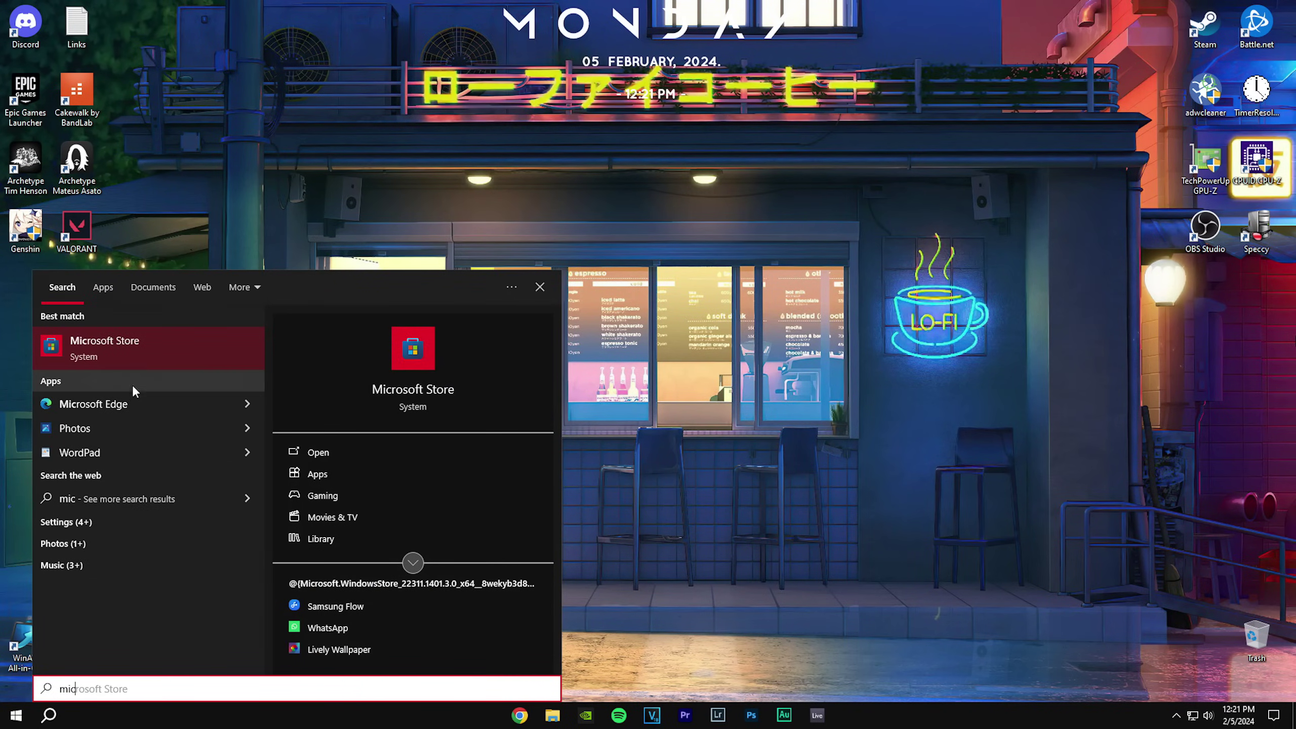
{"action": "left_click", "coordinate": [149, 335]}
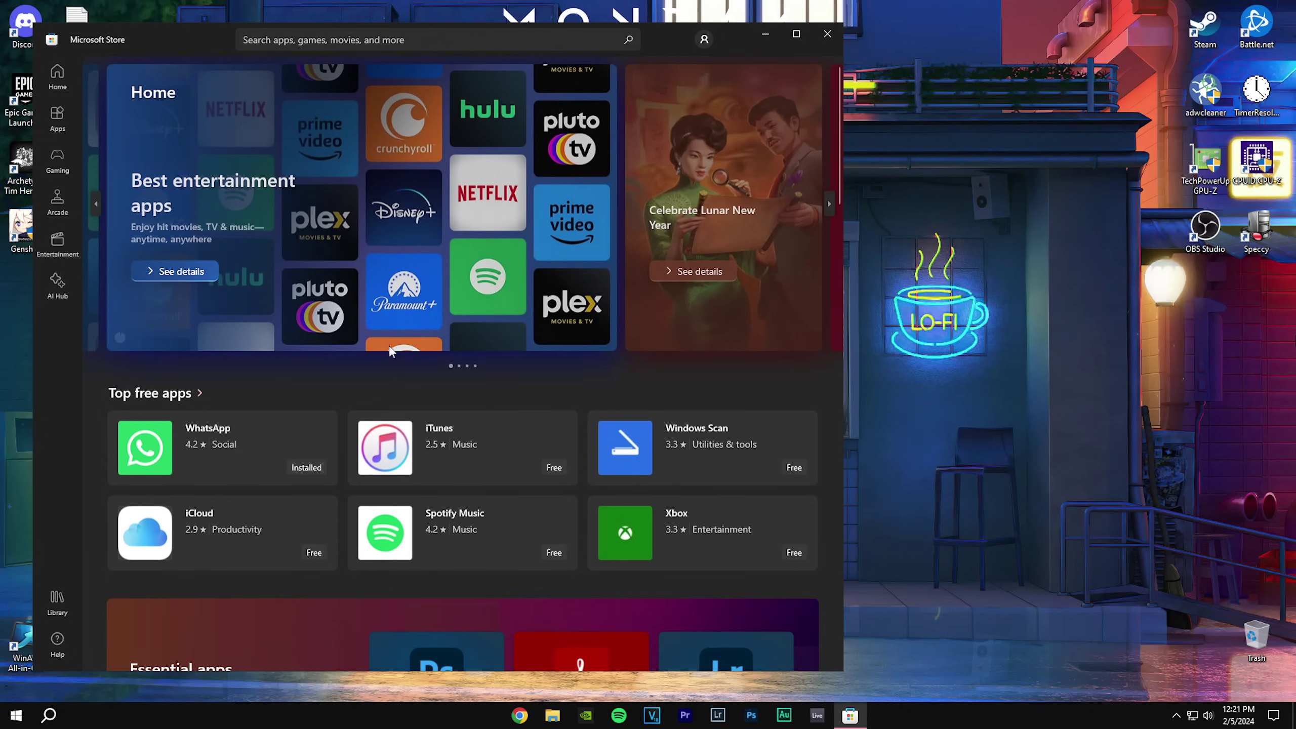
{"action": "left_click", "coordinate": [431, 516]}
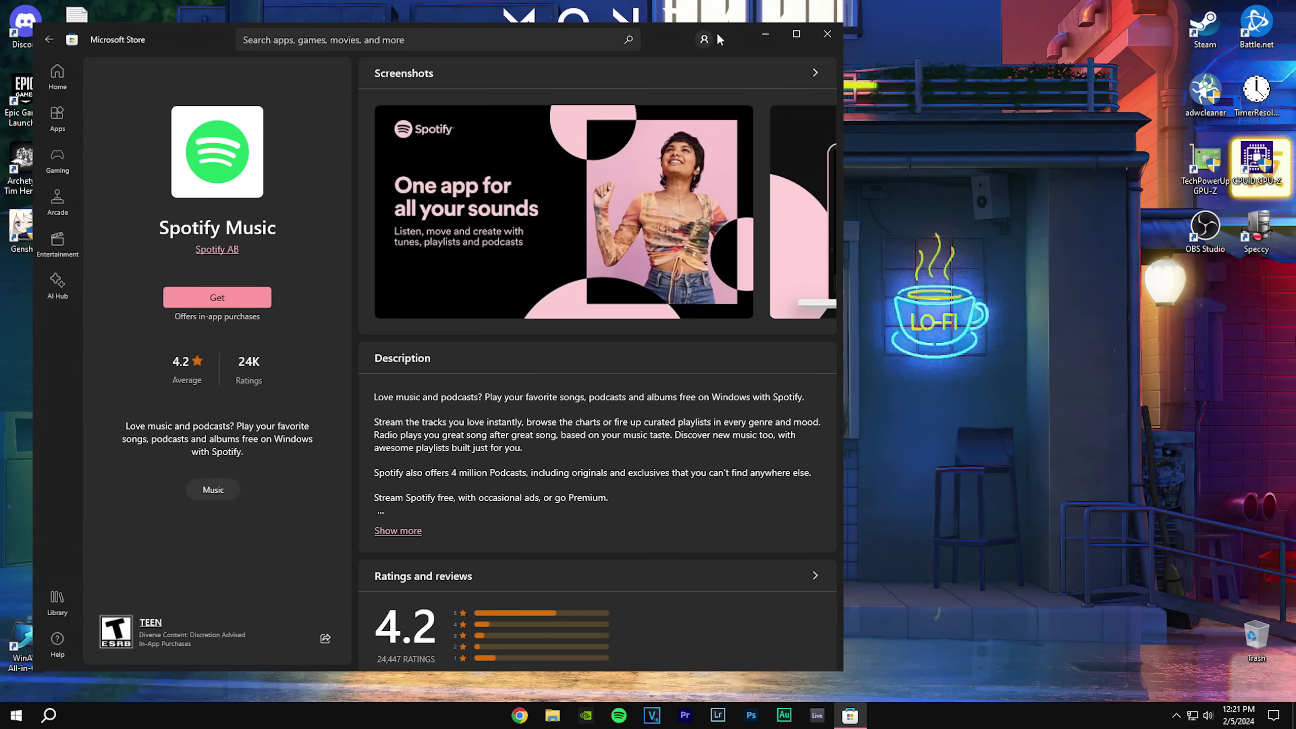
{"action": "left_click", "coordinate": [827, 34]}
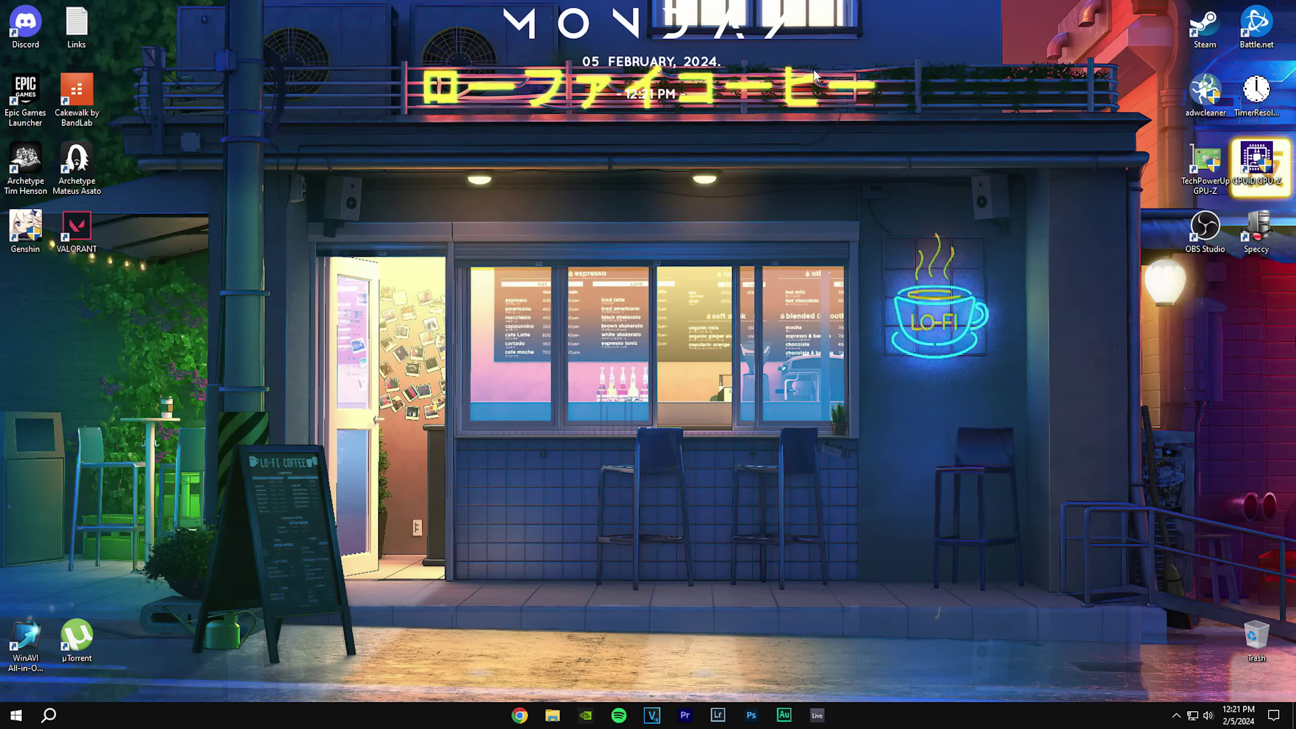
In Chrome, open Spotify's Windows download page at spotify.com/de-en/download/windows/, dismiss the region banner, and minimize the browser
{"action": "left_click", "coordinate": [521, 715]}
{"action": "type", "text": "sp"}
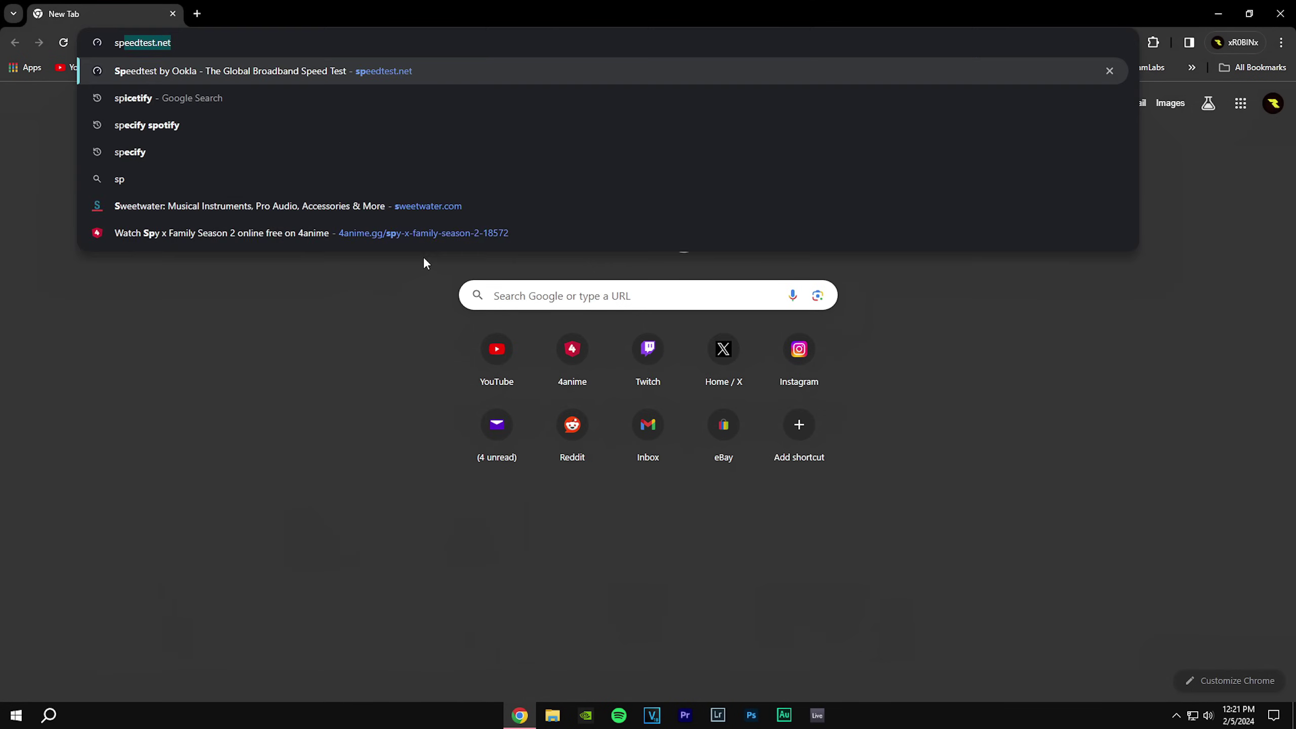
{"action": "key", "text": "BackSpace"}
{"action": "key", "text": "BackSpace"}
{"action": "key", "text": "BackSpace"}
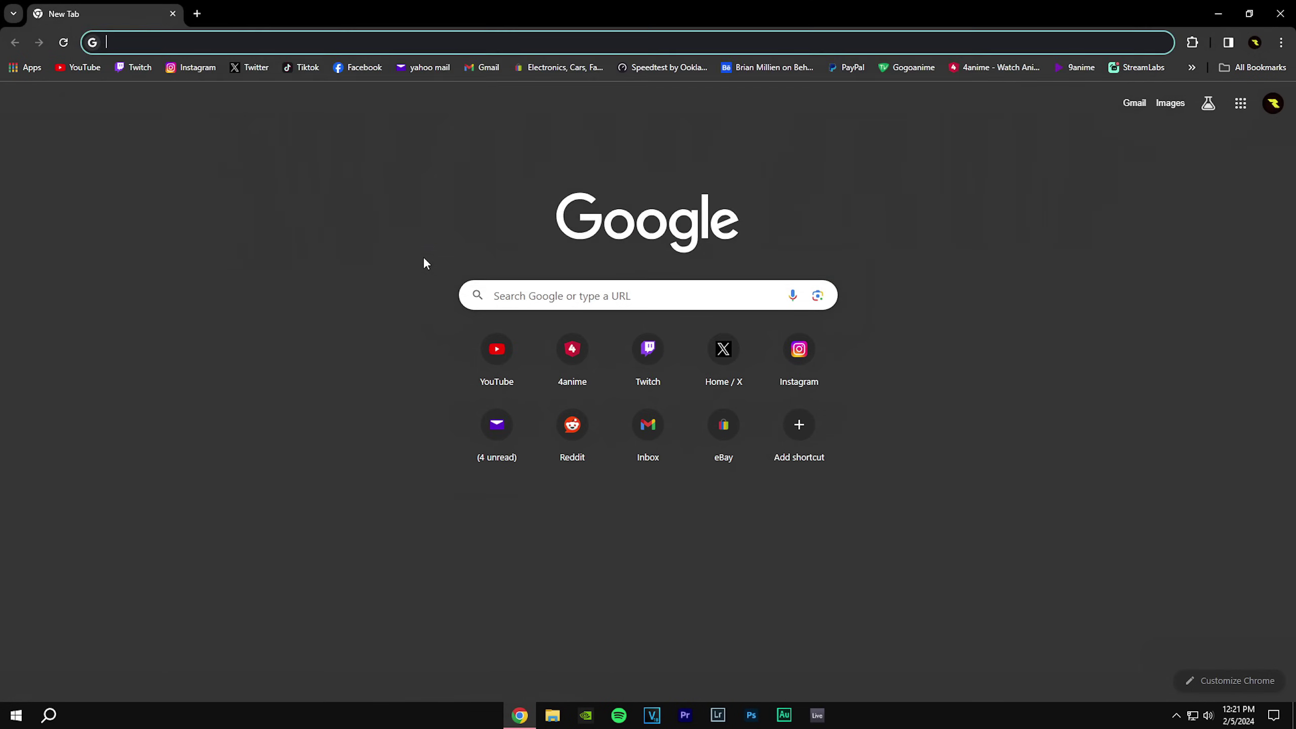
{"action": "type", "text": "spoti"}
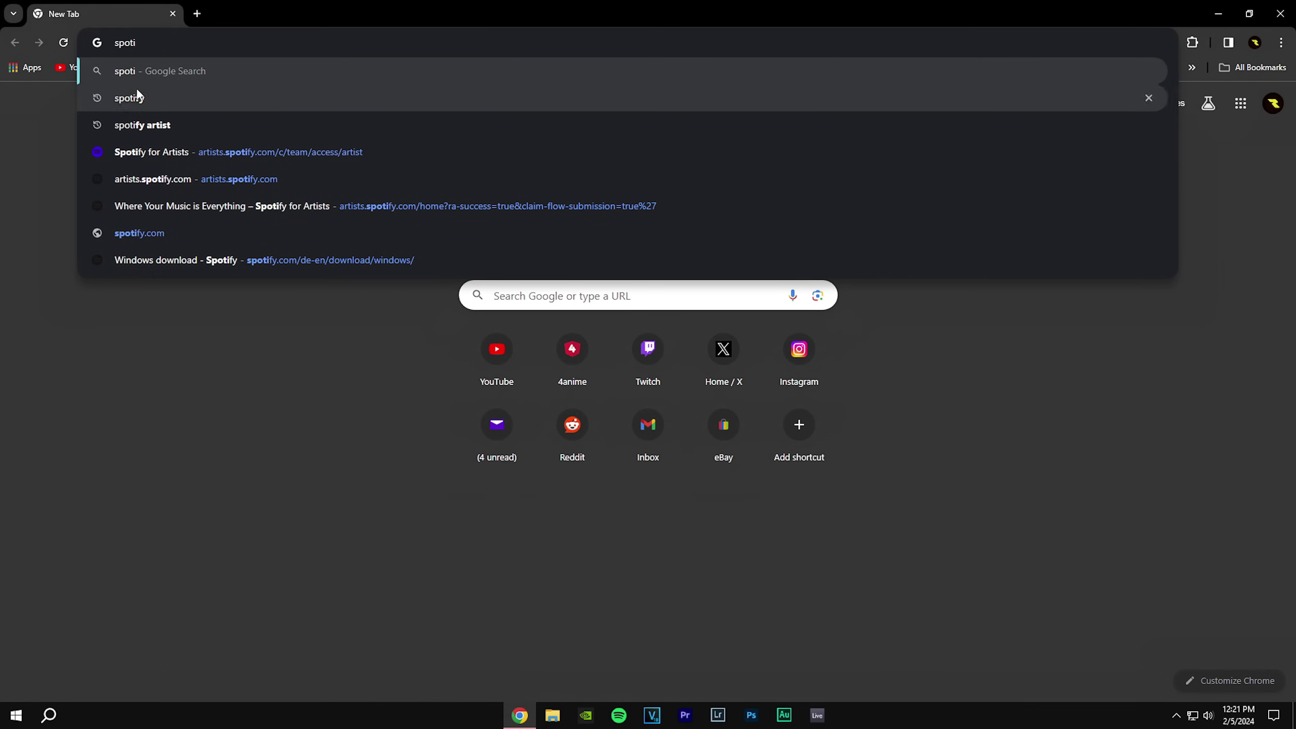
{"action": "left_click", "coordinate": [423, 259]}
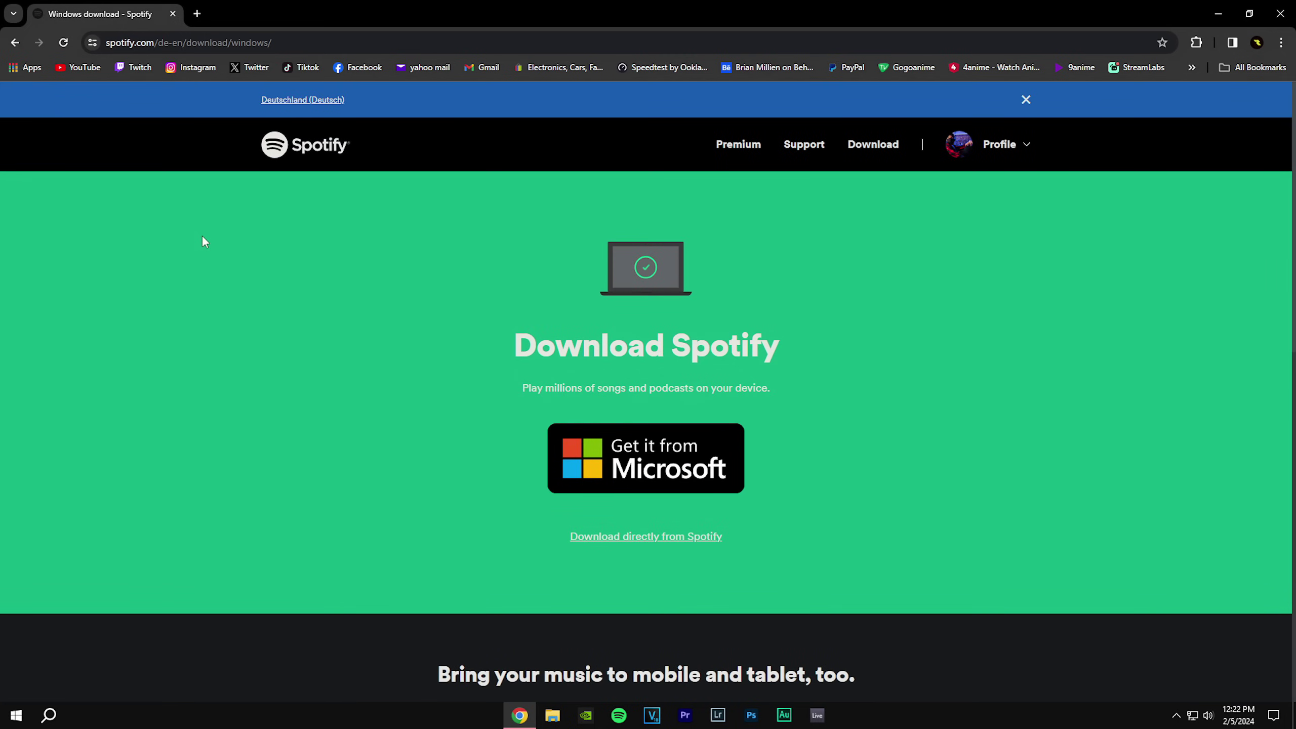
{"action": "left_click", "coordinate": [1025, 100]}
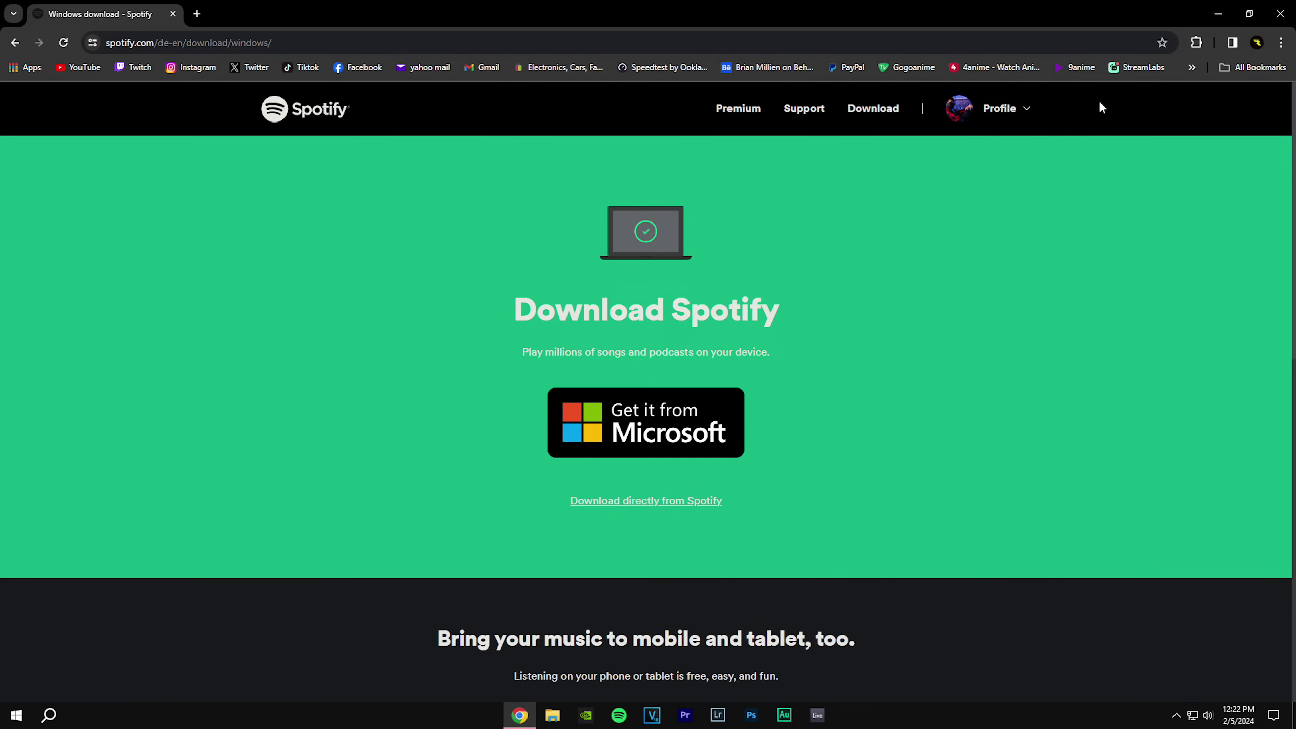
{"action": "left_click", "coordinate": [1217, 14]}
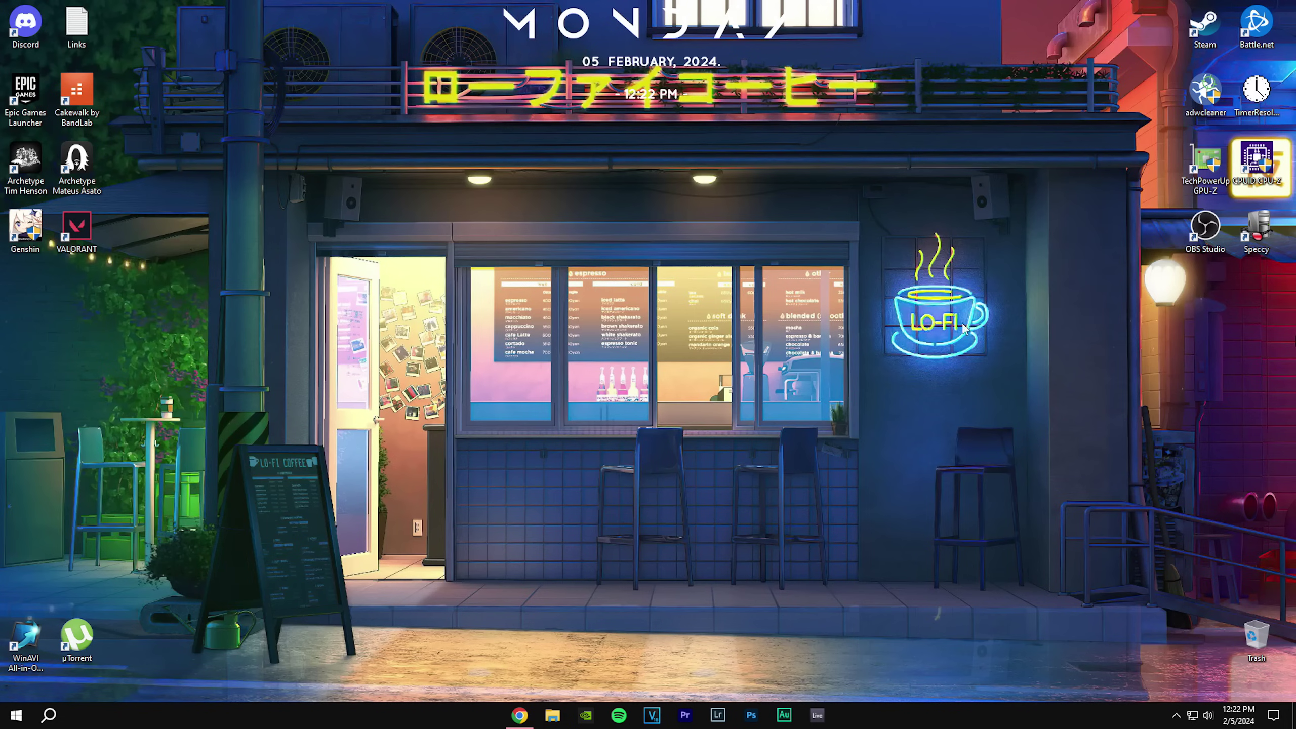
Look in the Downloads folder for the Spotify installer and close File Explorer
{"action": "left_click", "coordinate": [553, 715]}
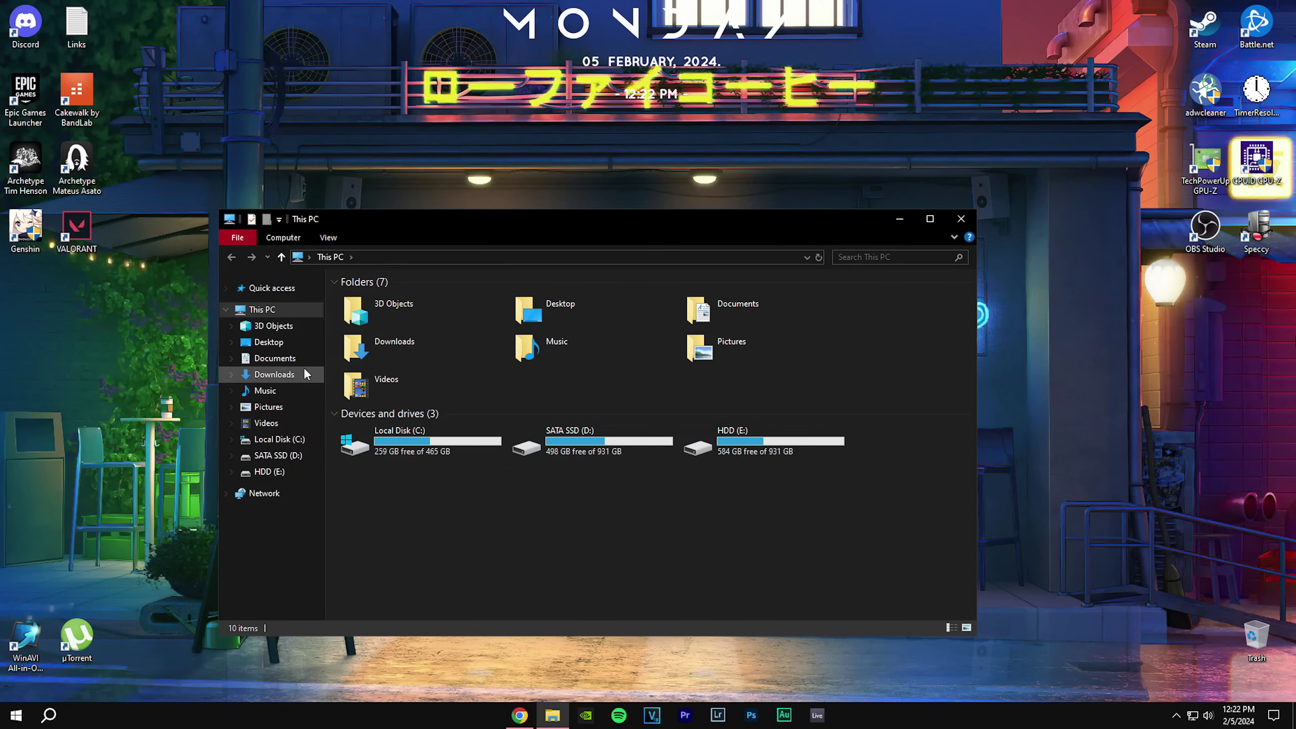
{"action": "left_click", "coordinate": [274, 374]}
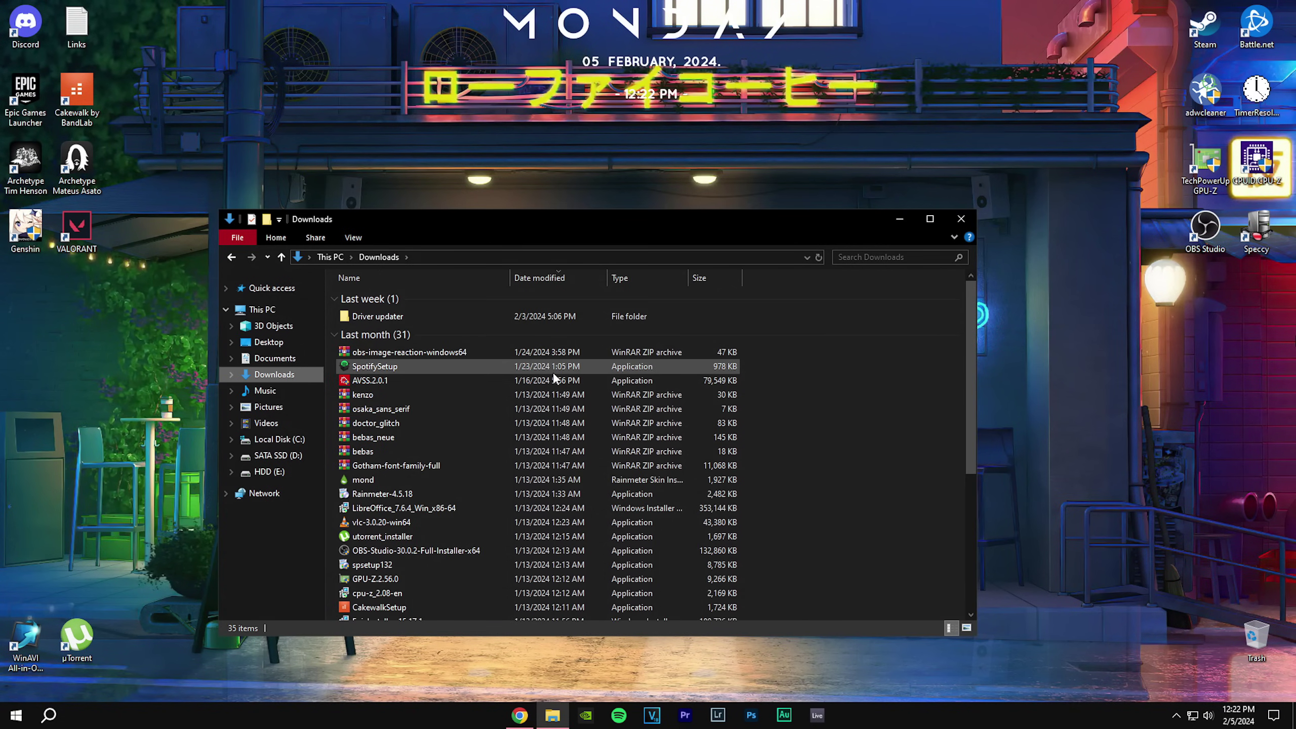
{"action": "left_click", "coordinate": [961, 220]}
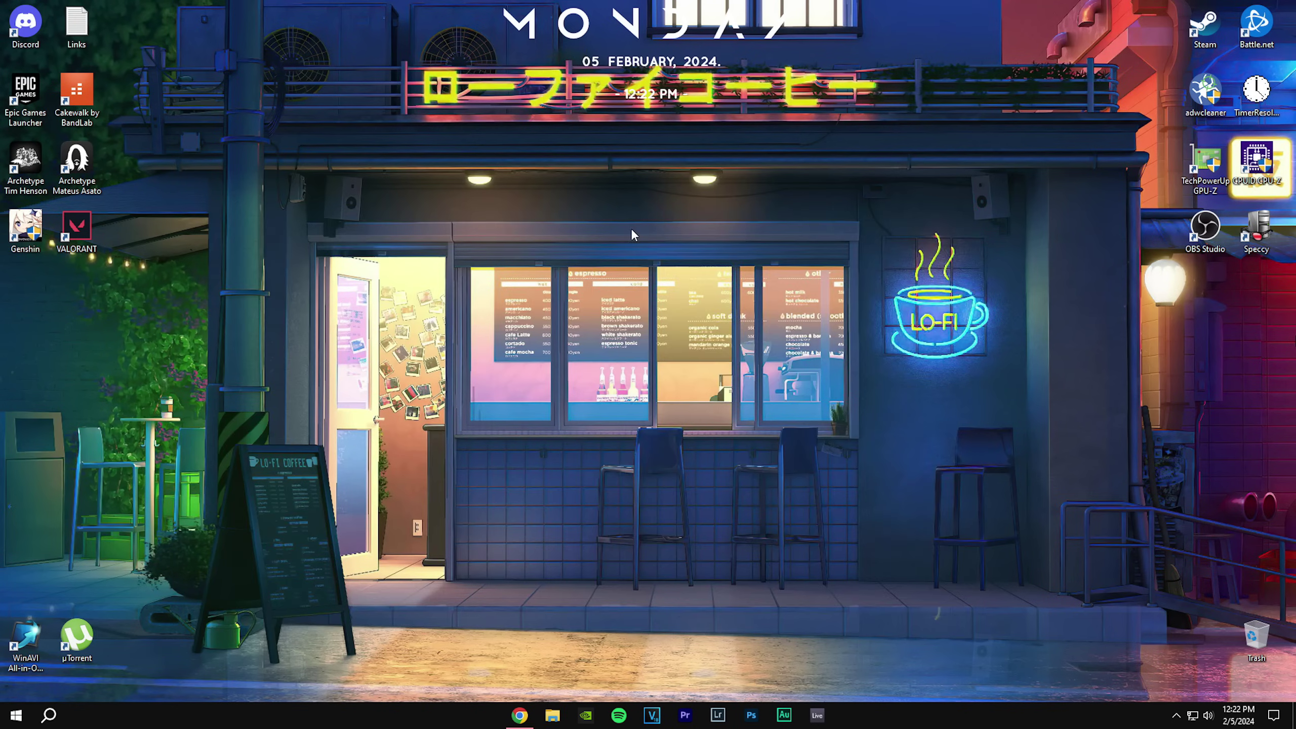
{"action": "right_click", "coordinate": [631, 228]}
{"action": "left_click", "coordinate": [679, 322]}
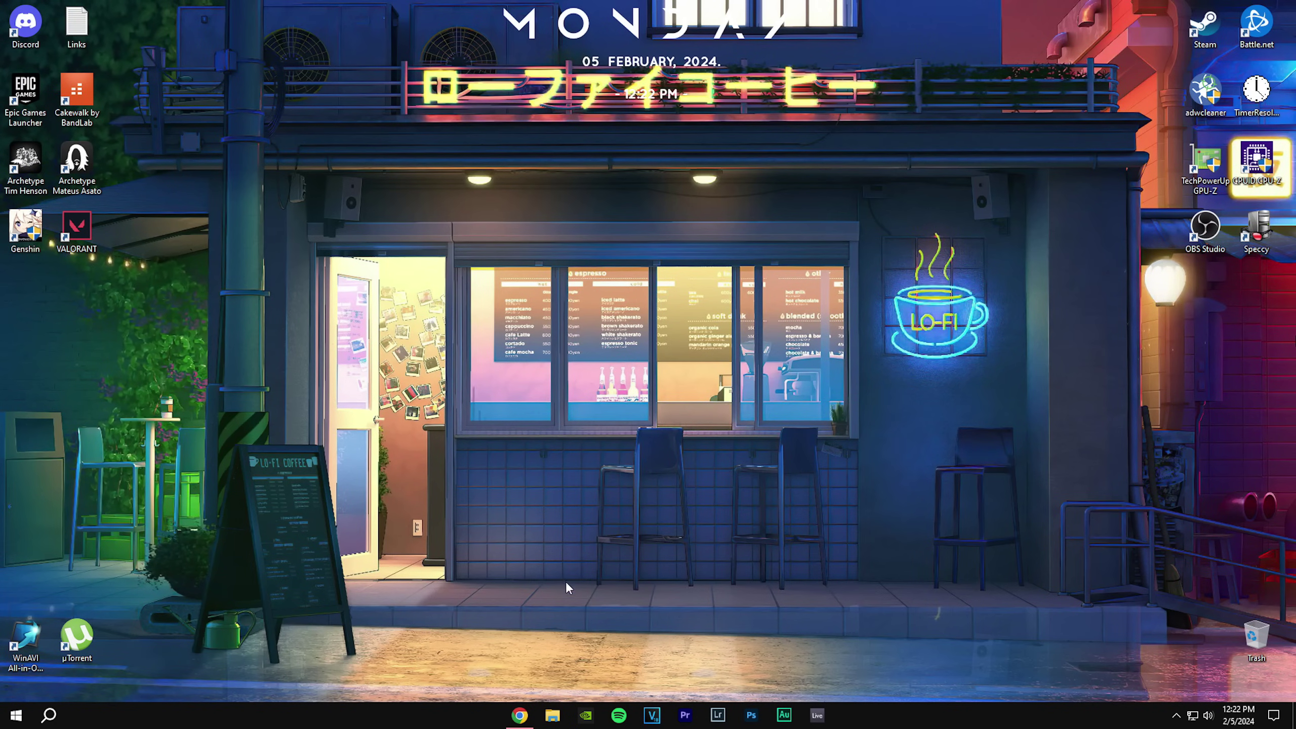
In a new Chrome window, find the Spicetify website (spicetify.app) and open its Getting Started installation page
{"action": "left_click", "coordinate": [519, 715]}
{"action": "key", "text": "ctrl+n"}
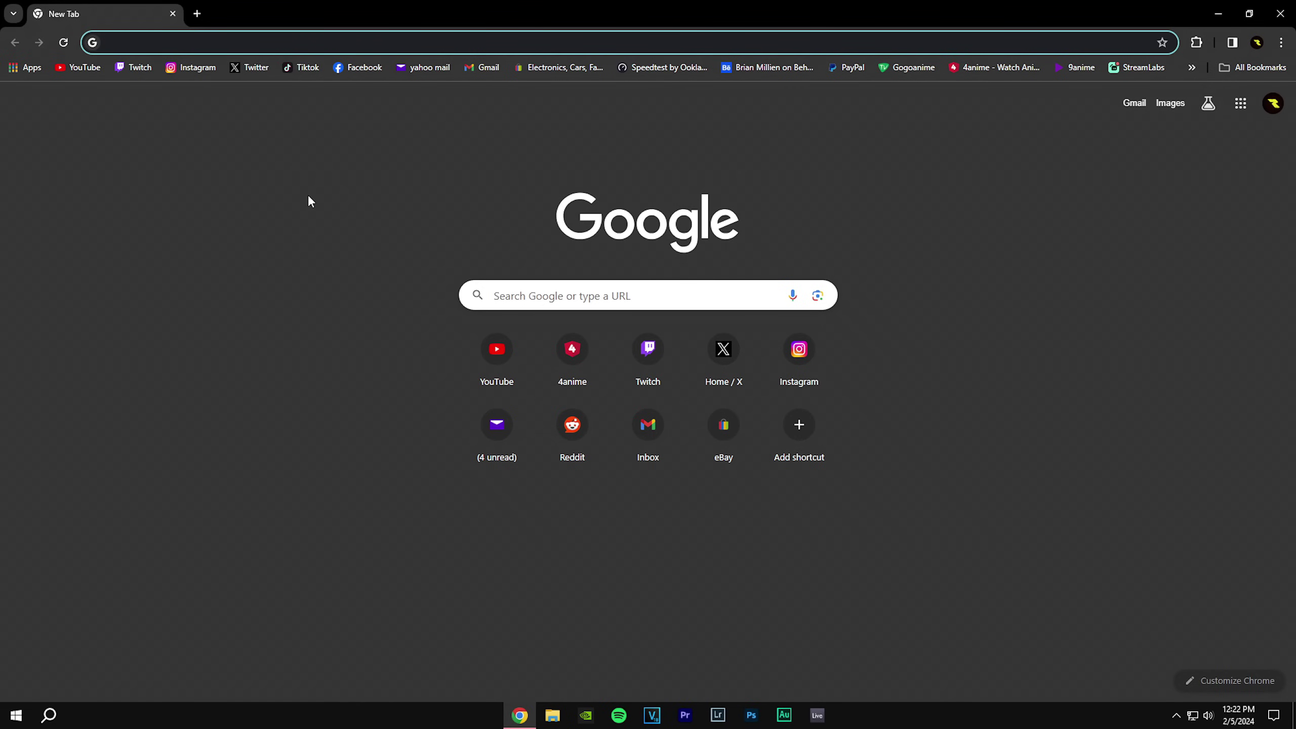
{"action": "type", "text": "spicet"}
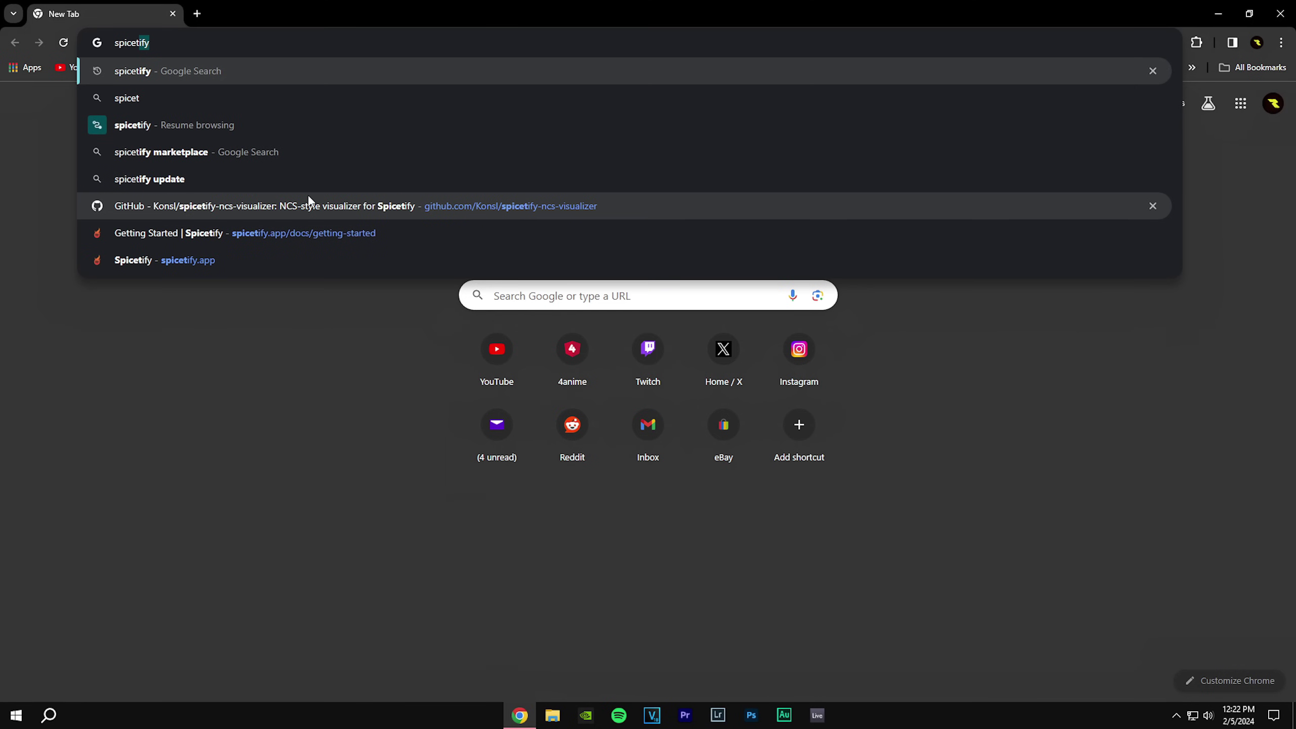
{"action": "key", "text": "Return"}
{"action": "left_click", "coordinate": [190, 236]}
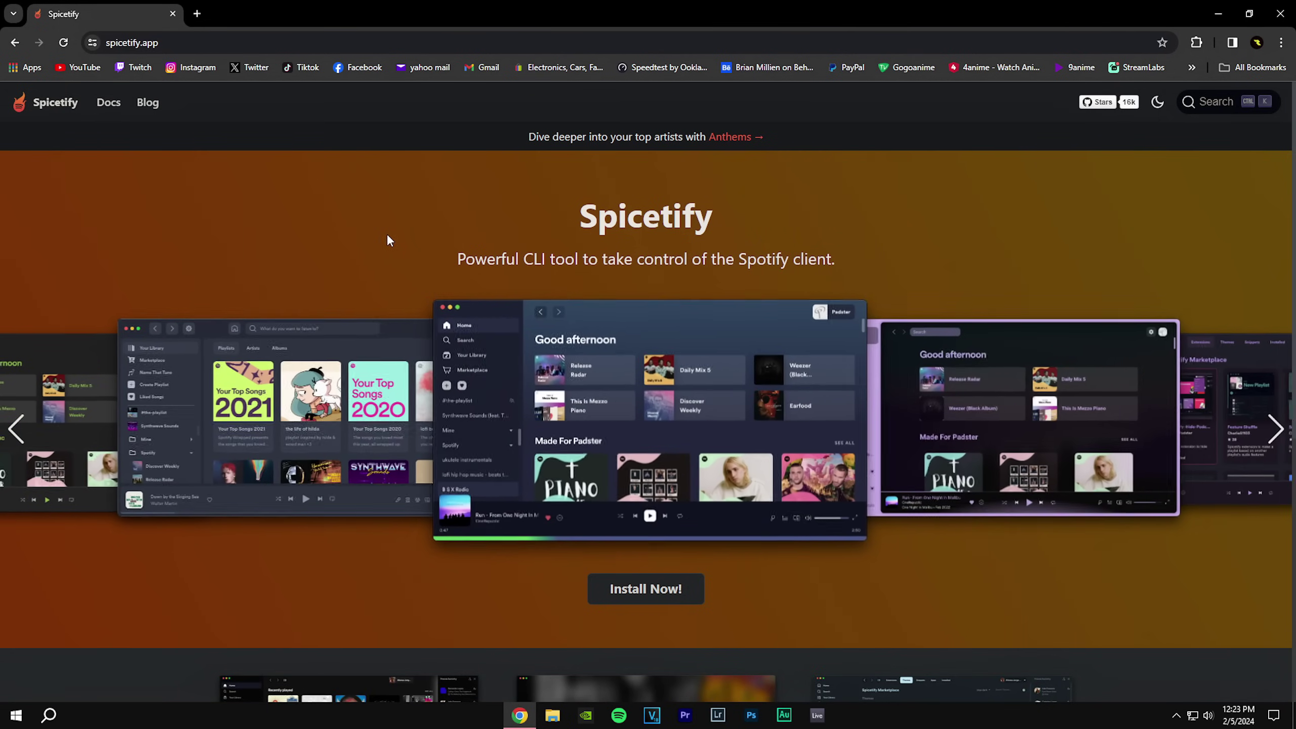
{"action": "left_click", "coordinate": [644, 592]}
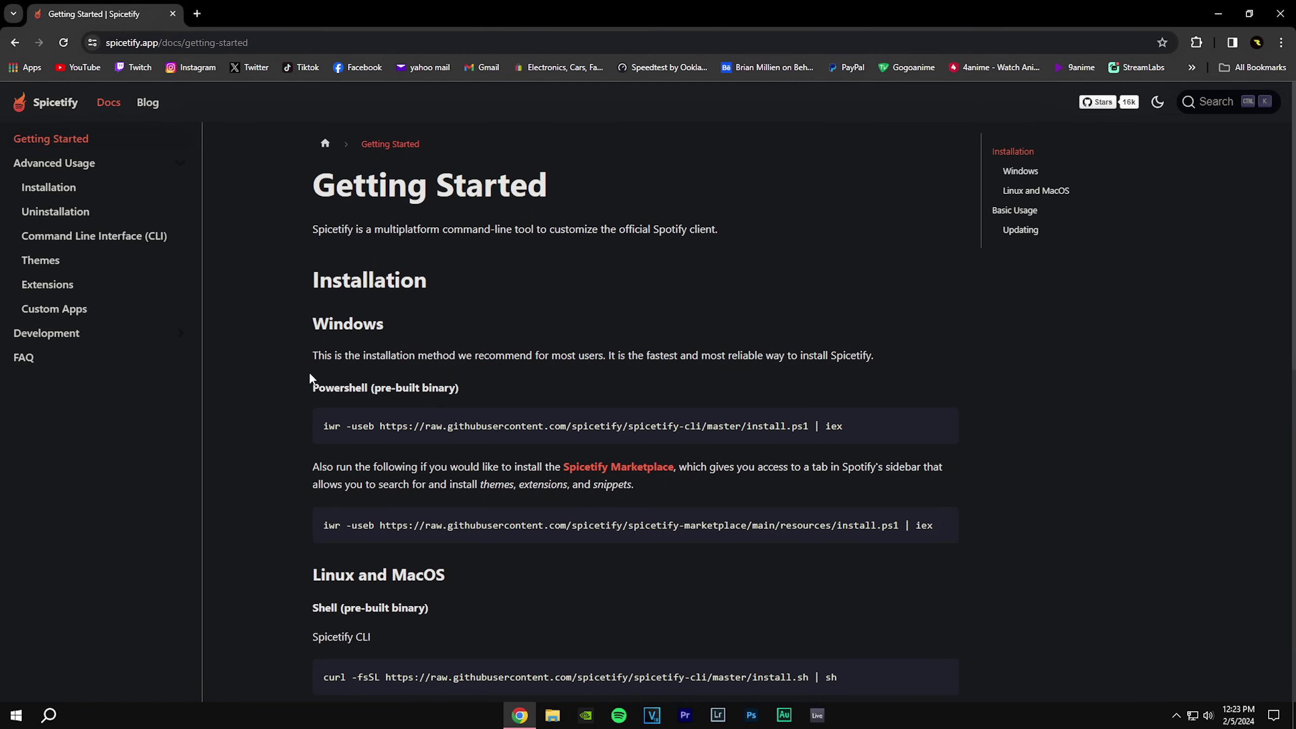
{"action": "mouse_move", "coordinate": [593, 439]}
{"action": "left_click", "coordinate": [944, 425]}
{"action": "key", "text": "super"}
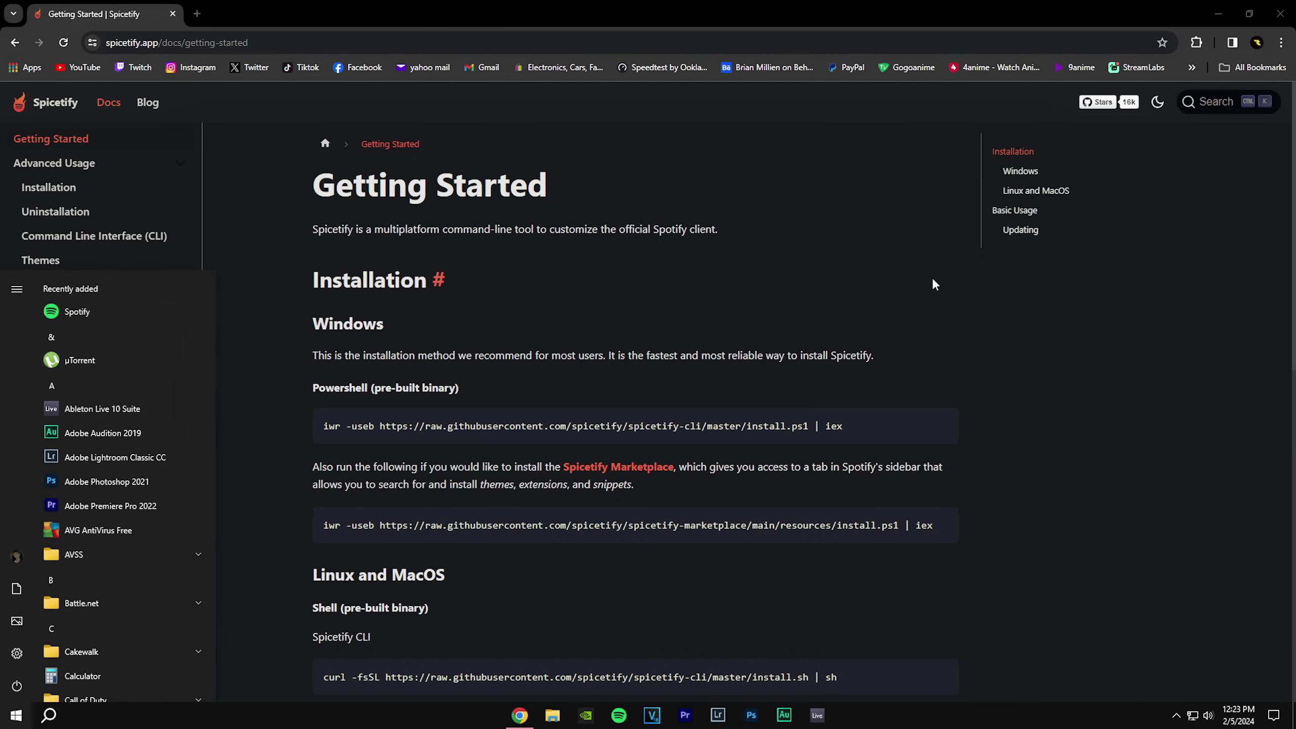
{"action": "type", "text": "powershell"}
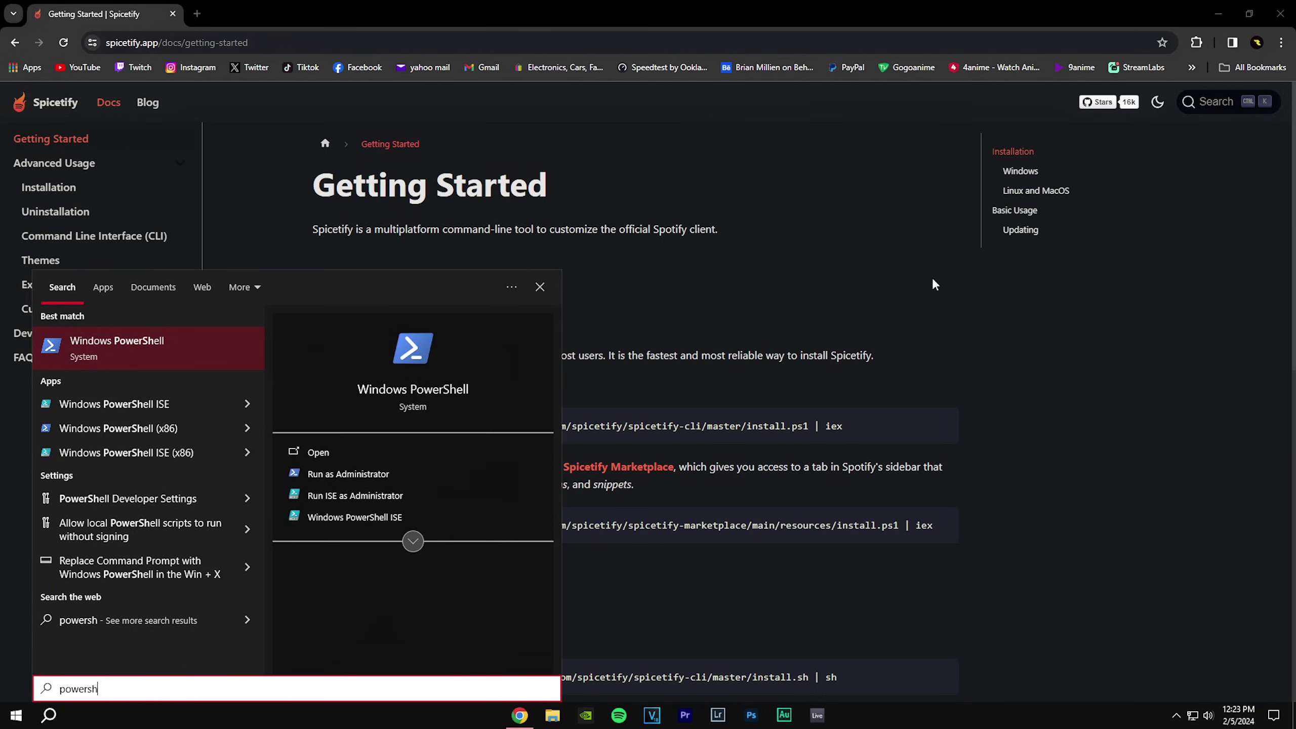
{"action": "right_click", "coordinate": [140, 362]}
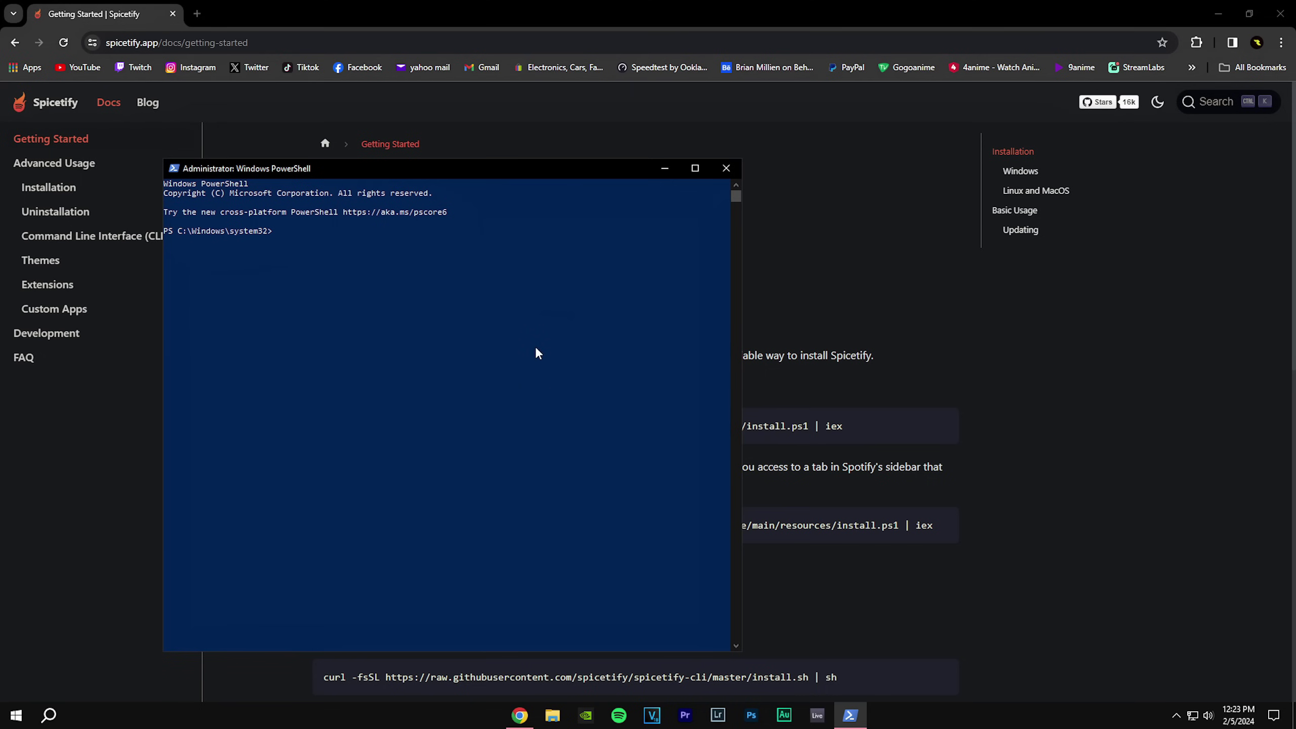
{"action": "key", "text": "ctrl+v"}
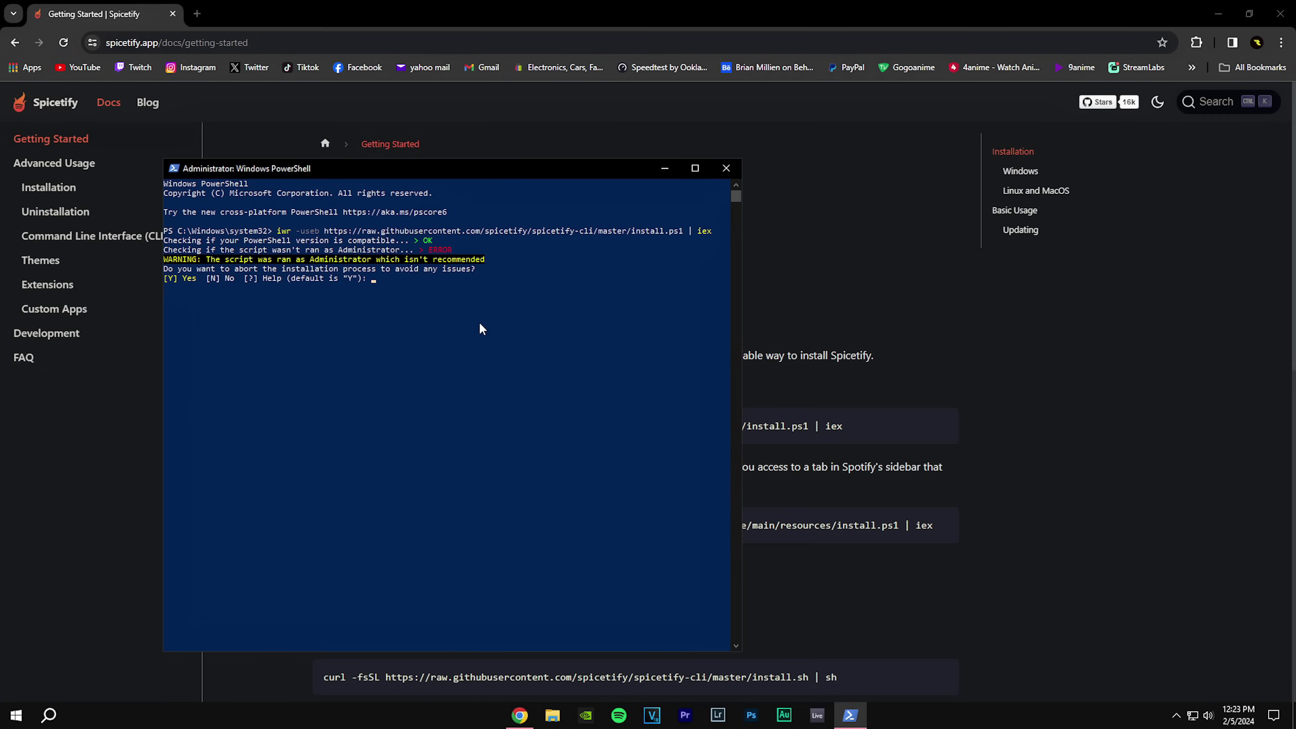
Answer n to aborting the installation and y to installing Spicetify Marketplace, and close PowerShell once the script ends
{"action": "type", "text": "n"}
{"action": "key", "text": "Return"}
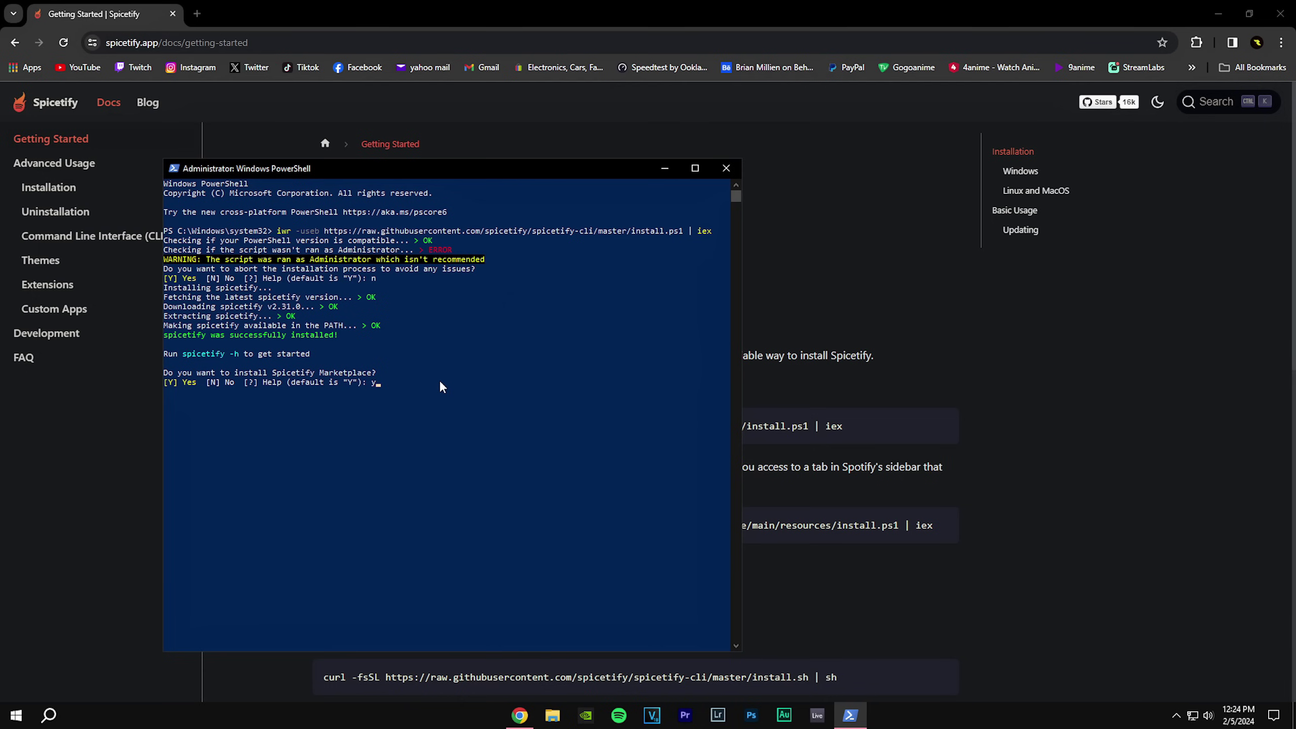
{"action": "key", "text": "Return"}
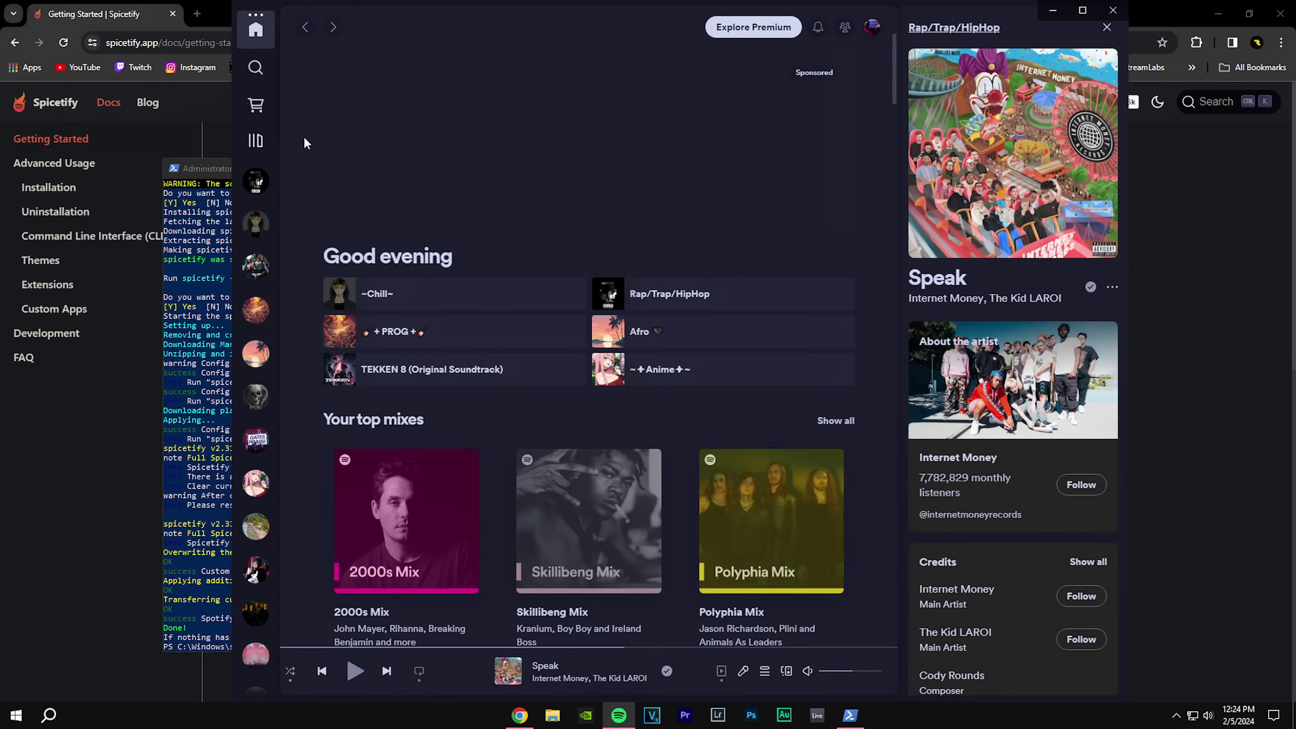
{"action": "left_click", "coordinate": [218, 168]}
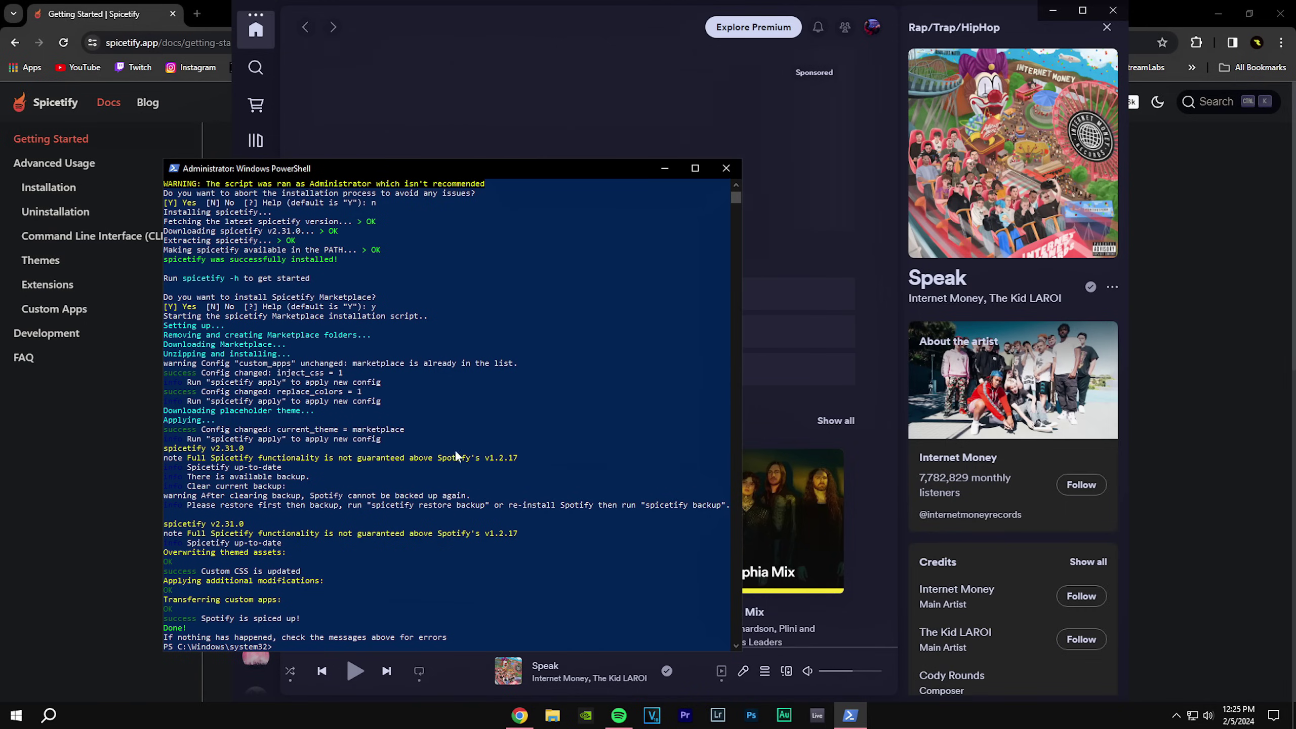
{"action": "left_click", "coordinate": [725, 172]}
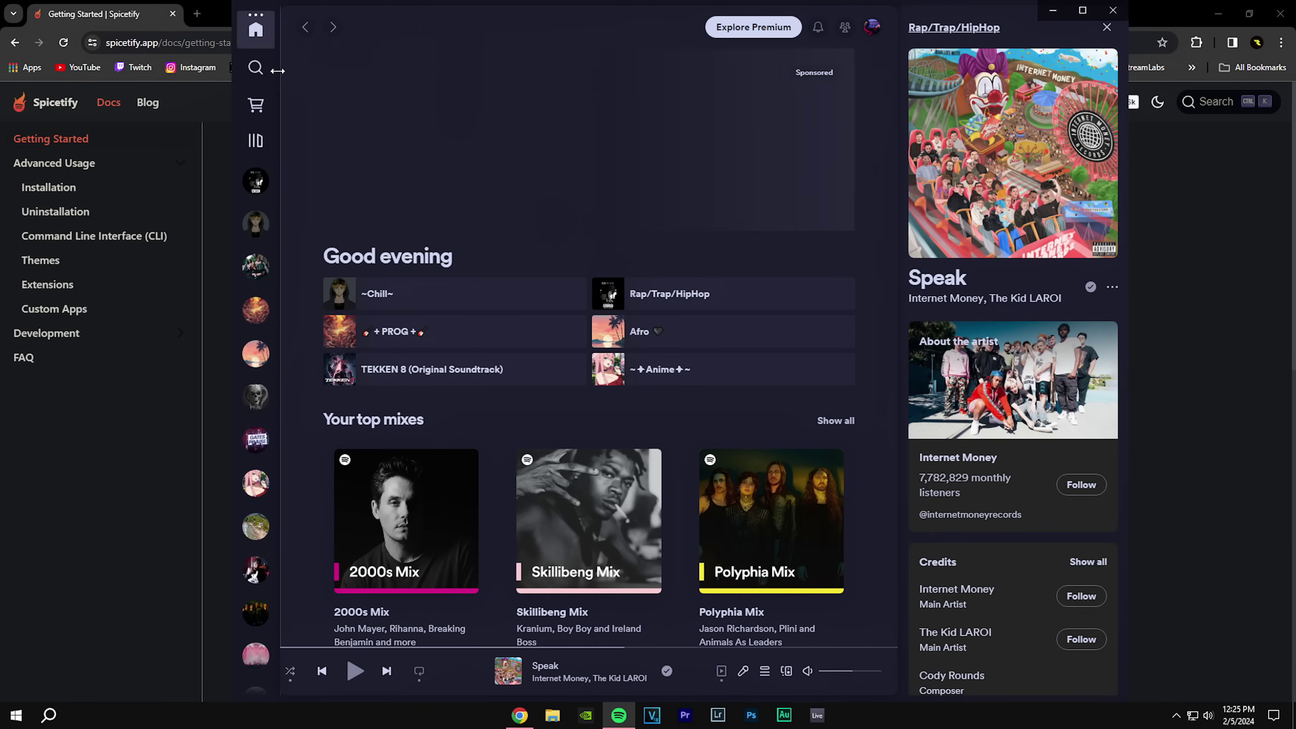
Open the Marketplace in Spotify and browse the available themes down to Dribbblish
{"action": "left_click_drag", "start_coordinate": [278, 70], "coordinate": [408, 100]}
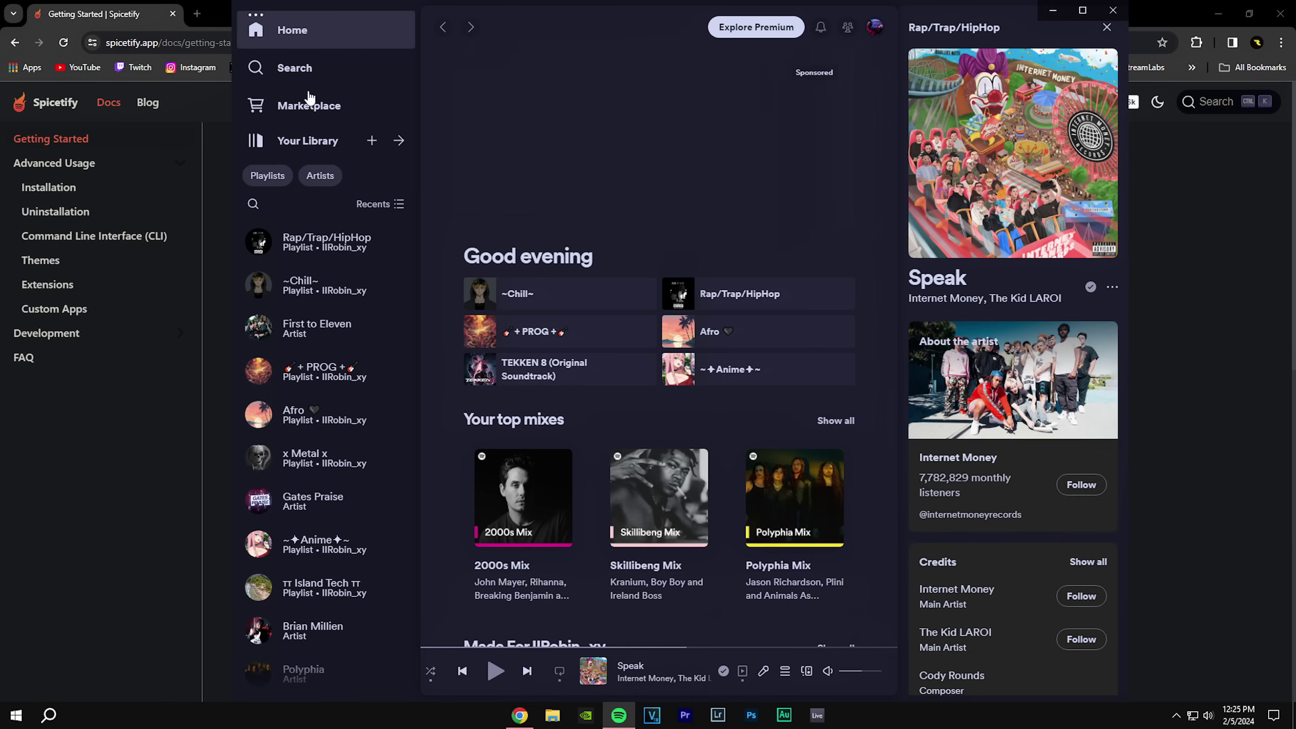
{"action": "left_click", "coordinate": [301, 109]}
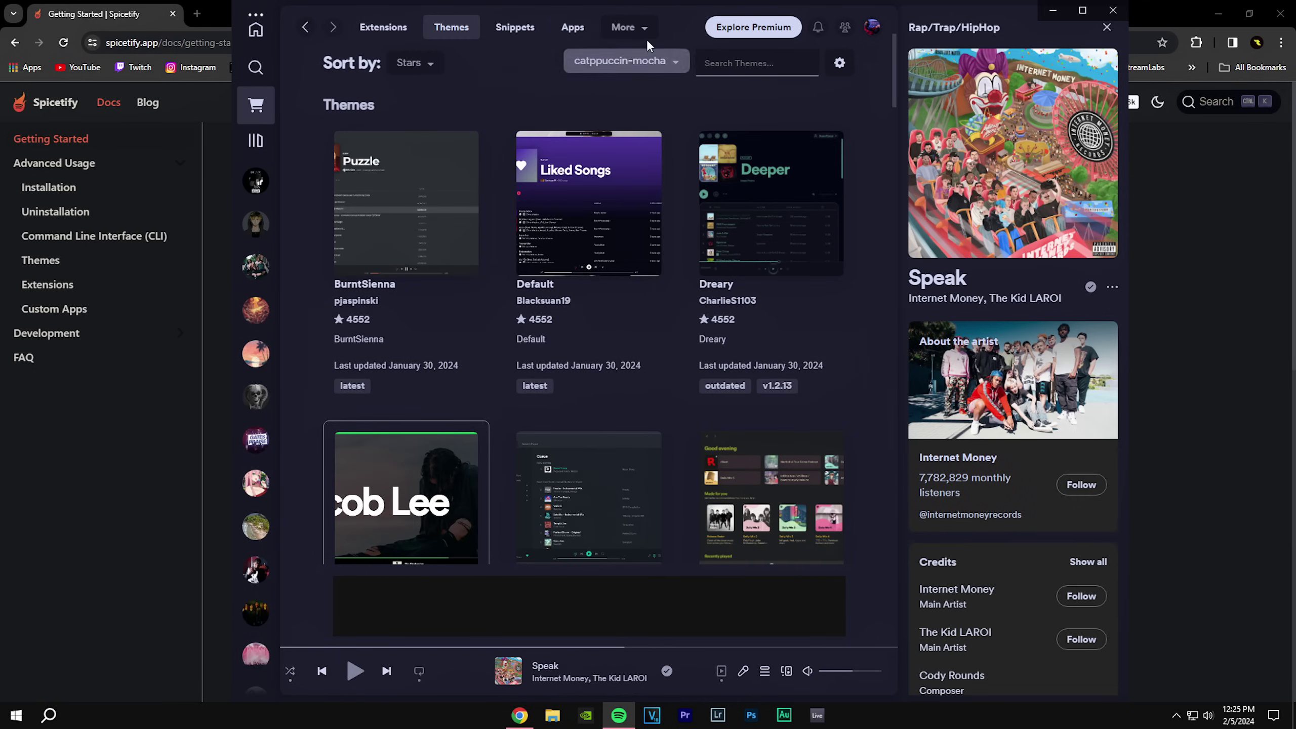
{"action": "mouse_move", "coordinate": [533, 199]}
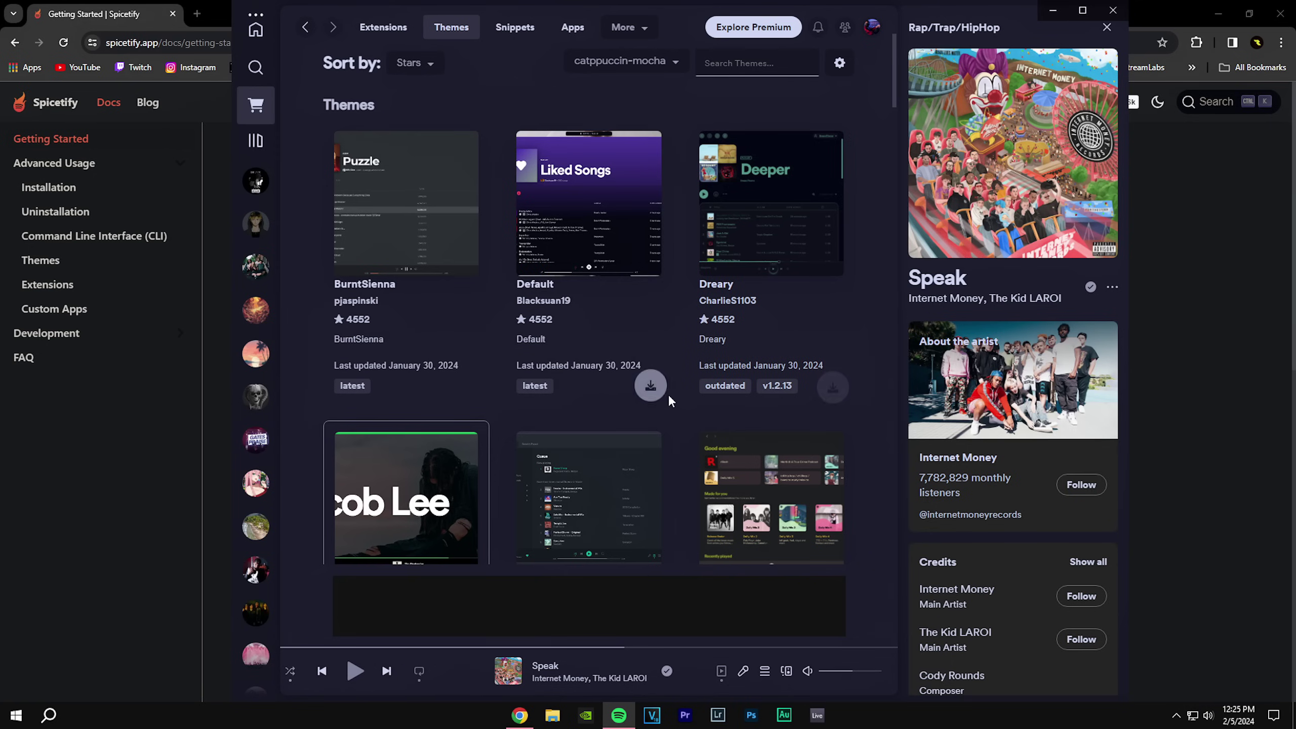
{"action": "scroll", "coordinate": [668, 394], "scroll_direction": "down", "scroll_amount": 3}
{"action": "scroll", "coordinate": [687, 394], "scroll_direction": "up", "scroll_amount": 3}
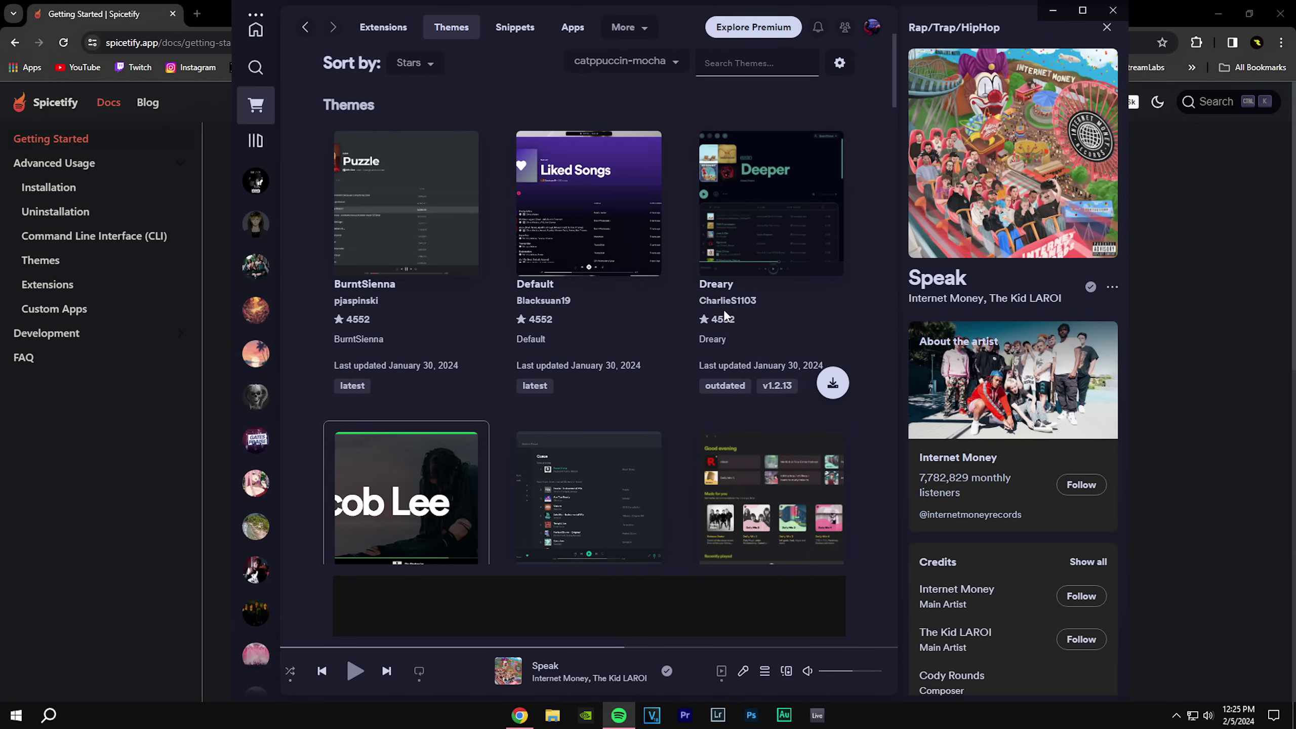
{"action": "scroll", "coordinate": [719, 312], "scroll_direction": "down", "scroll_amount": 3}
{"action": "scroll", "coordinate": [434, 383], "scroll_direction": "up", "scroll_amount": 3}
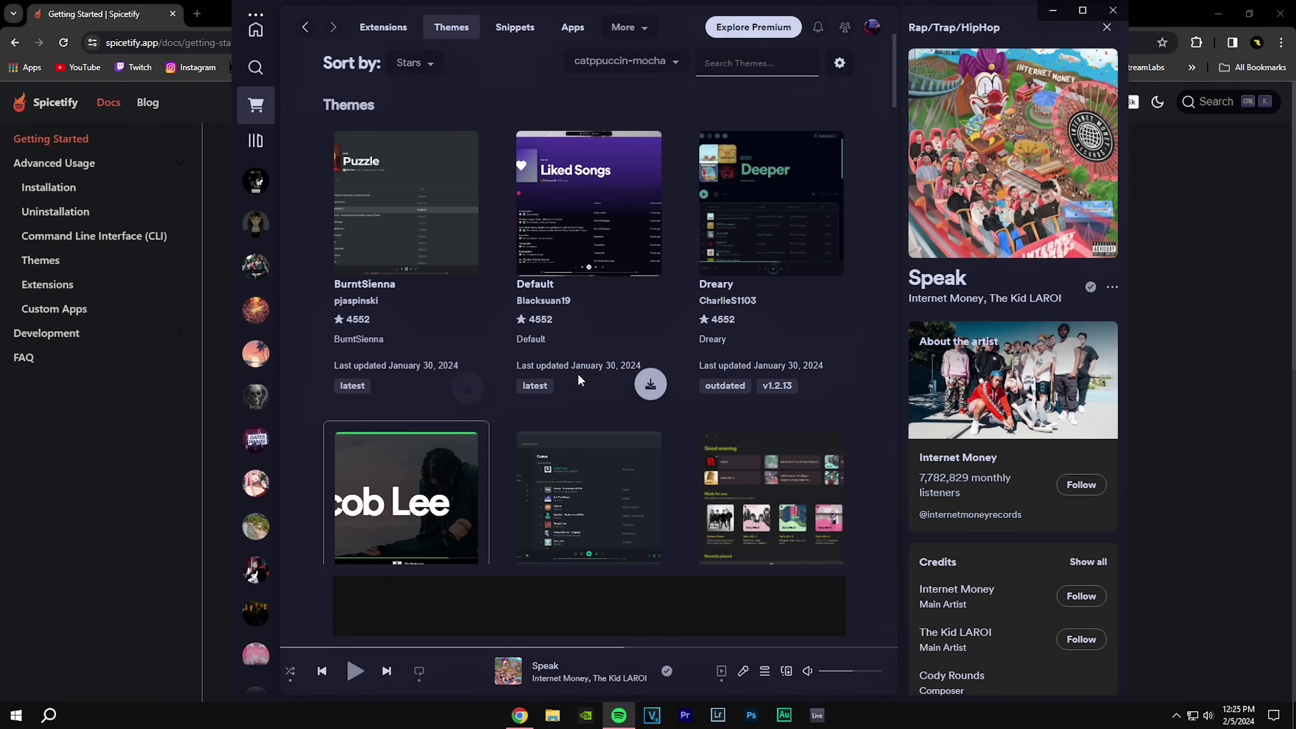
{"action": "scroll", "coordinate": [499, 405], "scroll_direction": "down", "scroll_amount": 4}
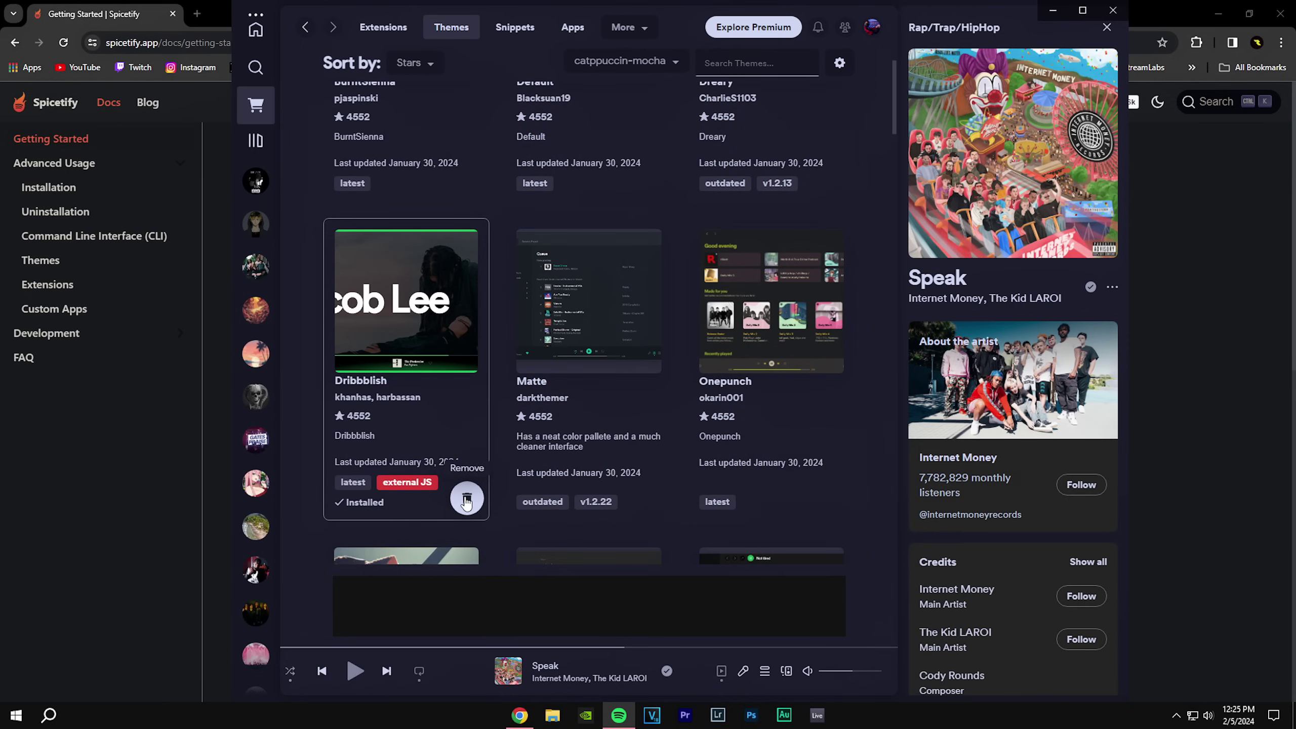
Remove the installed Dribbblish theme in the Marketplace and reload immediately to complete the removal
{"action": "left_click", "coordinate": [466, 499]}
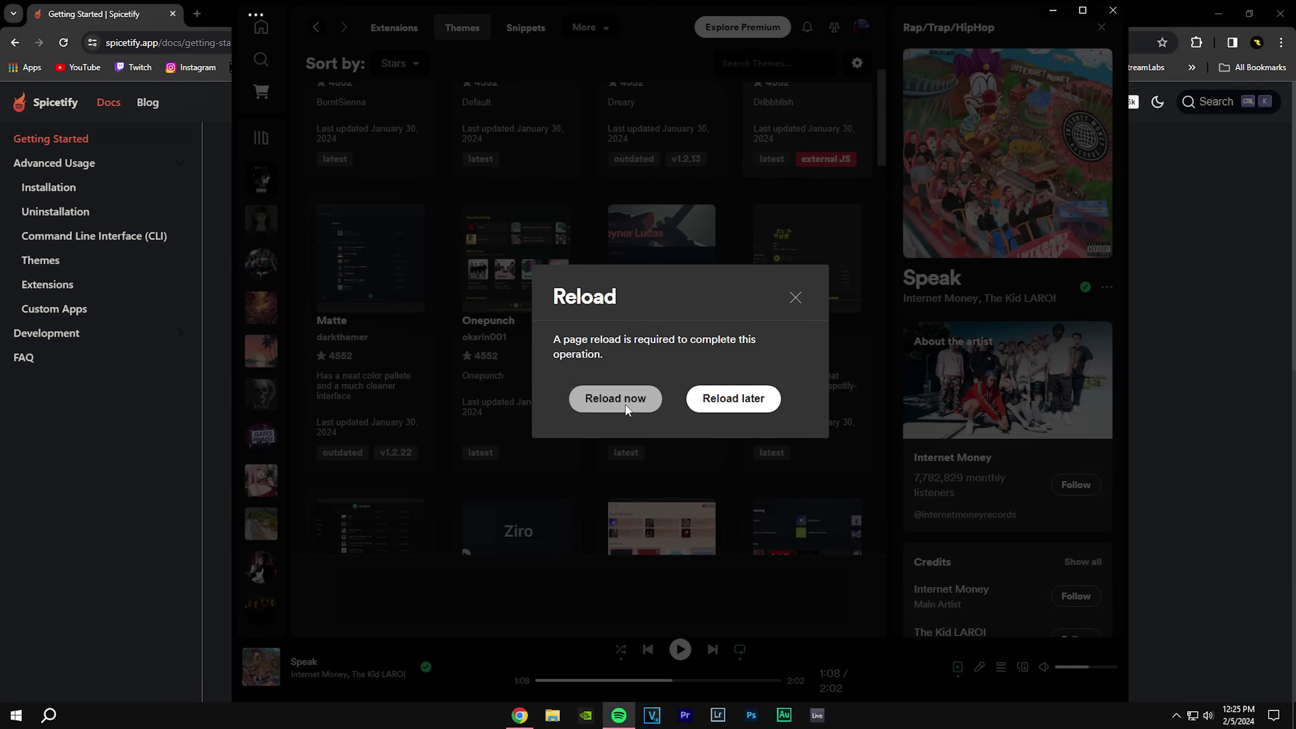
{"action": "left_click", "coordinate": [626, 408]}
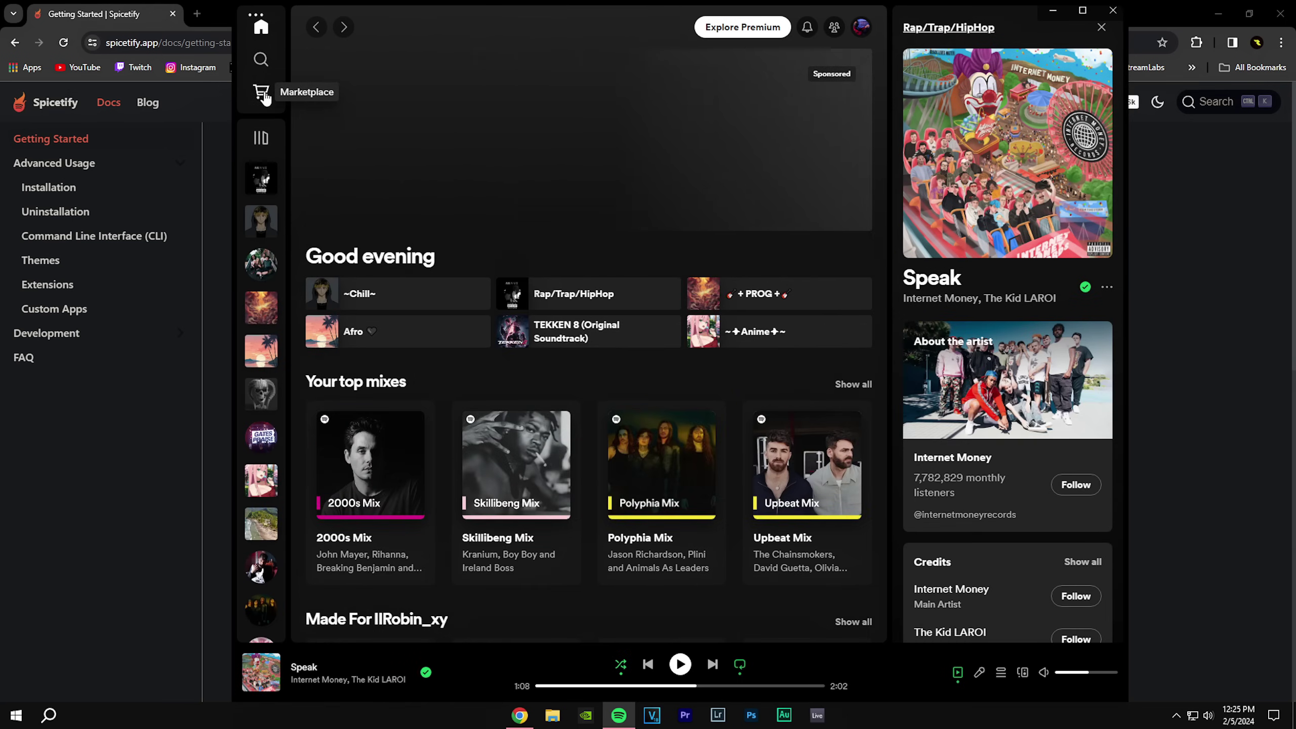
Reopen the Marketplace, install the Dribbblish theme again and reload immediately to apply it
{"action": "left_click", "coordinate": [262, 92]}
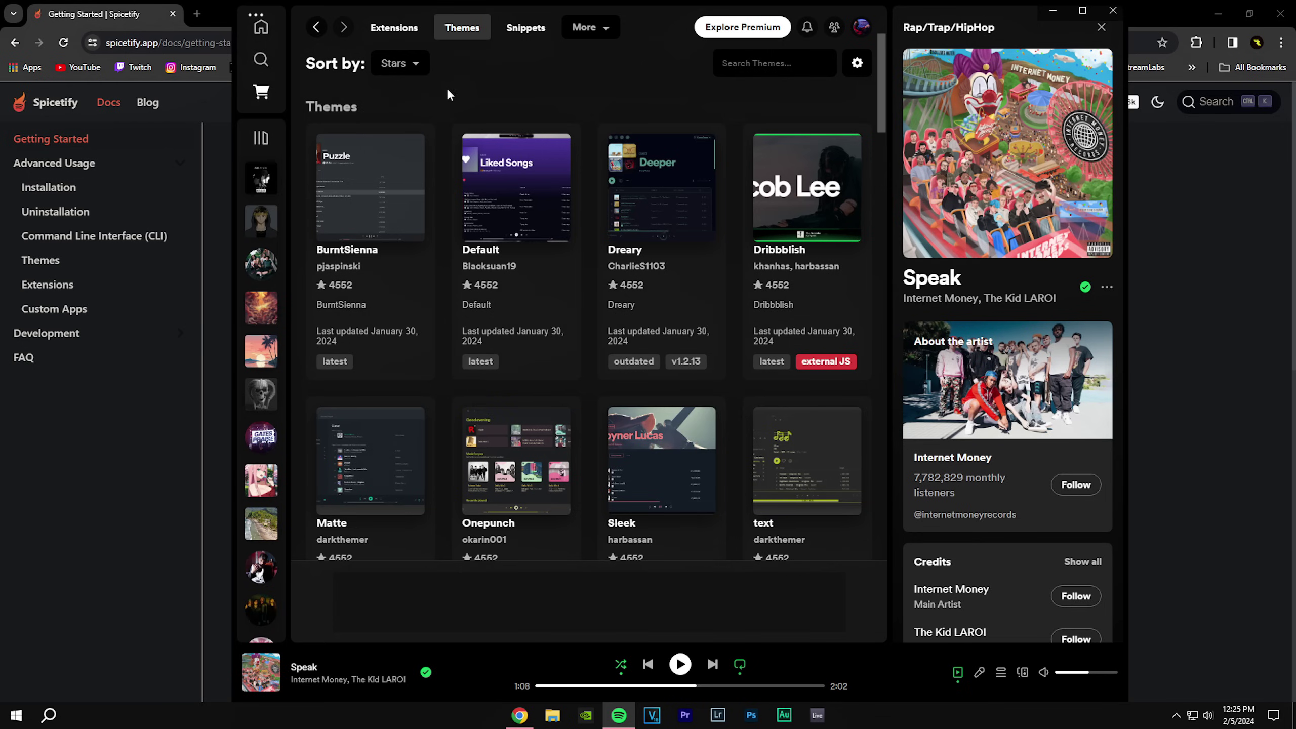
{"action": "scroll", "coordinate": [404, 403], "scroll_direction": "down", "scroll_amount": 3}
{"action": "scroll", "coordinate": [461, 376], "scroll_direction": "up", "scroll_amount": 3}
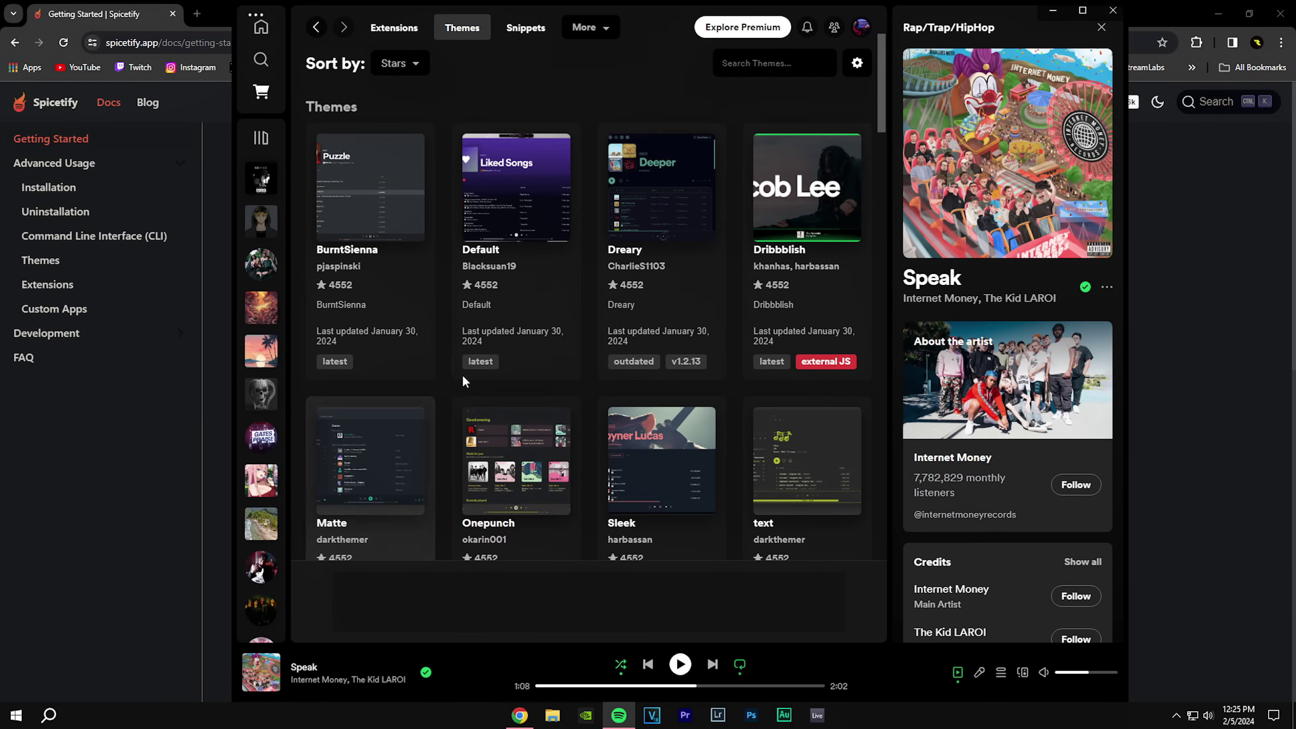
{"action": "left_click", "coordinate": [850, 357]}
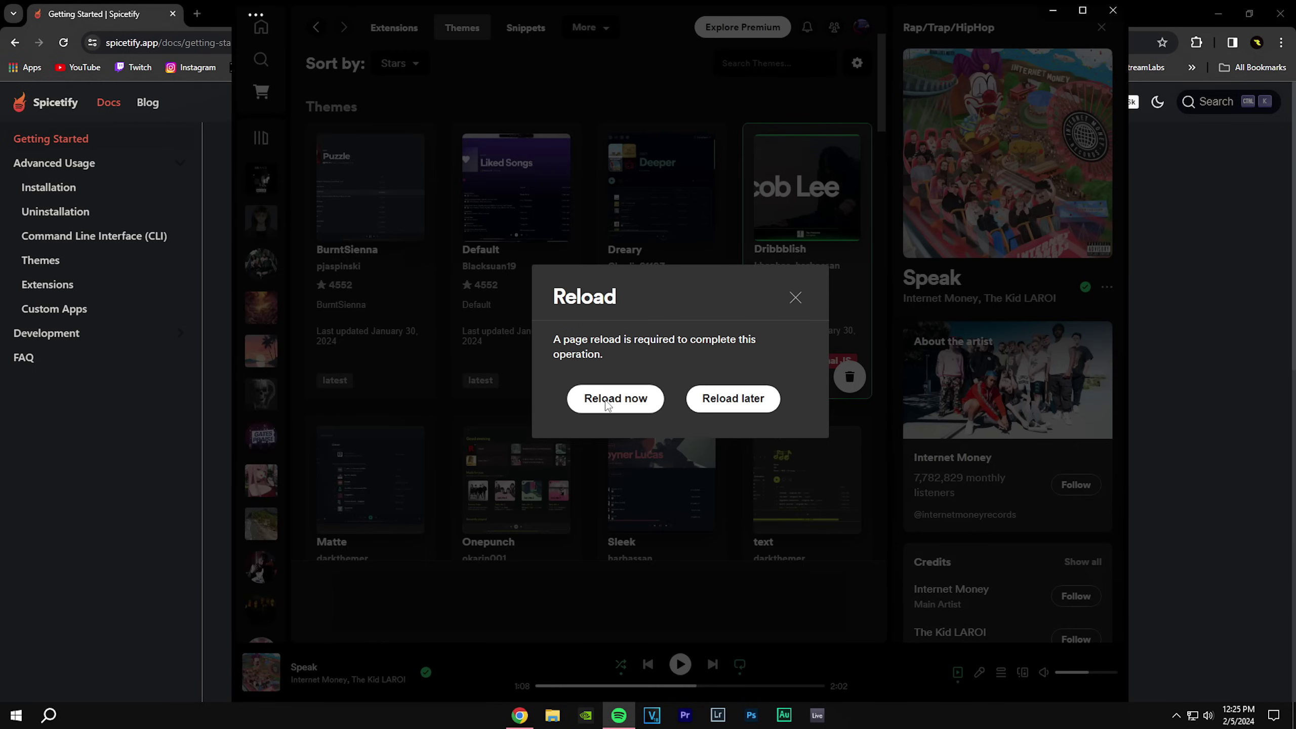
{"action": "left_click", "coordinate": [609, 400]}
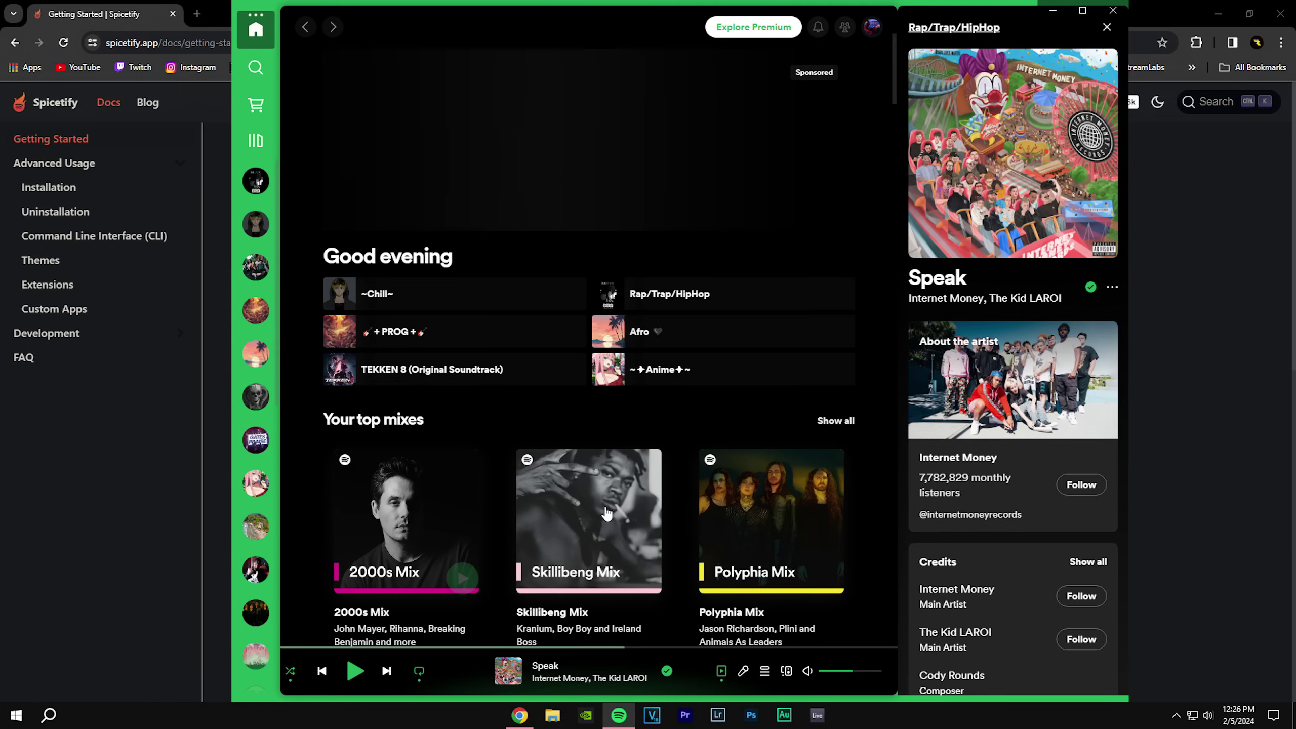
In the Marketplace, try Dribbblish's white, dark, dracula and nord-light color schemes, and settle on catppuccin-mocha
{"action": "left_click", "coordinate": [253, 109]}
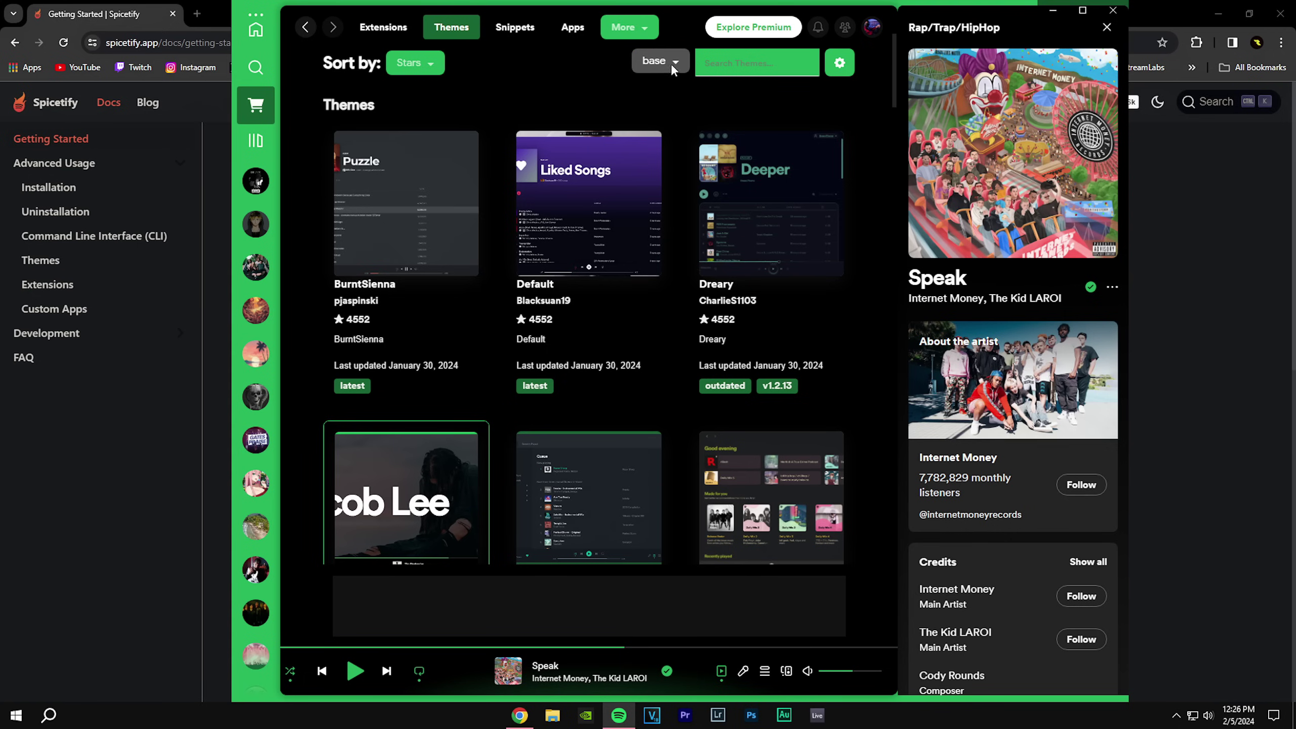
{"action": "left_click", "coordinate": [670, 63]}
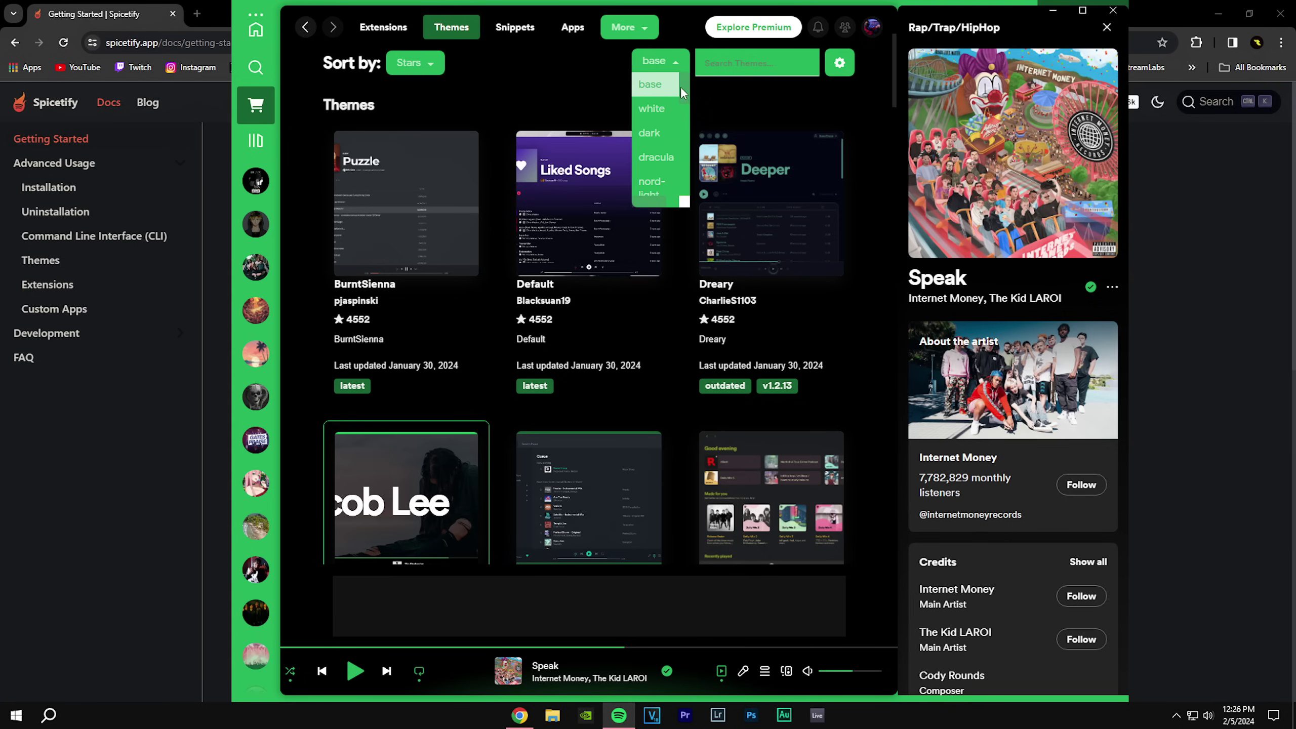
{"action": "left_click", "coordinate": [653, 108]}
{"action": "left_click", "coordinate": [660, 60]}
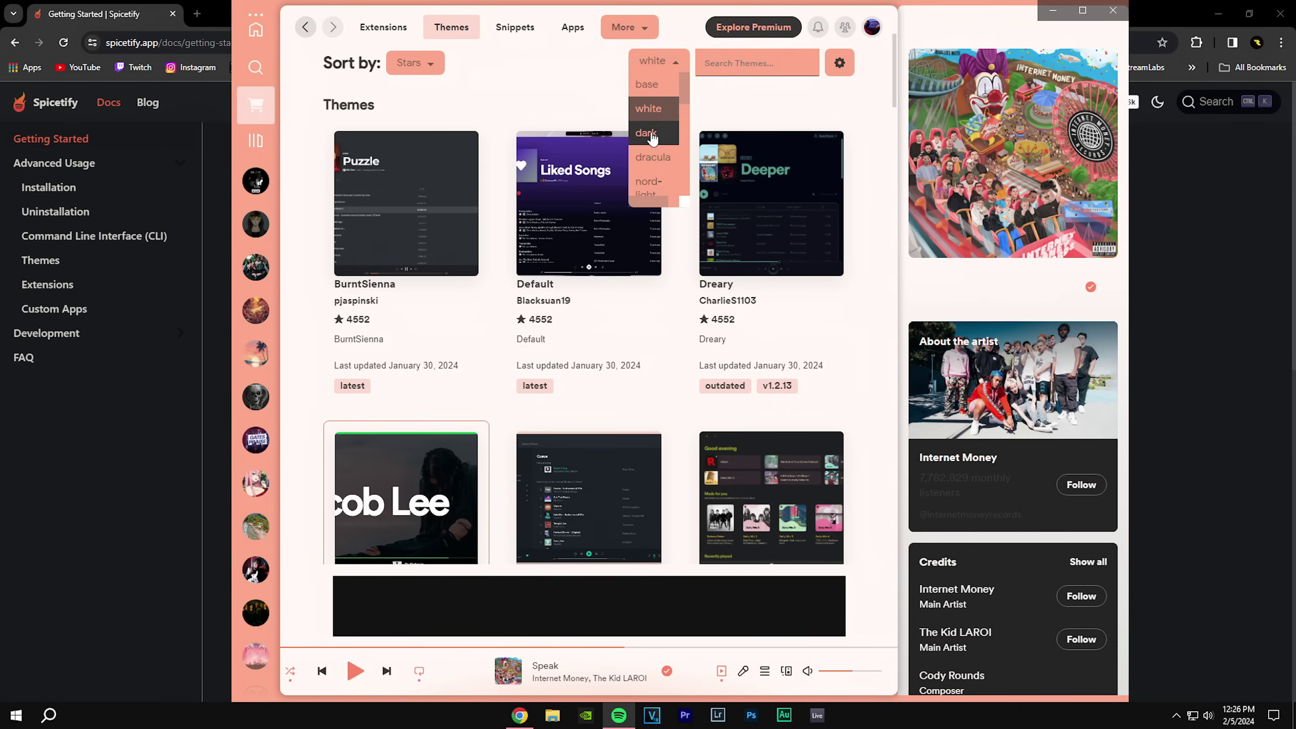
{"action": "left_click", "coordinate": [651, 132]}
{"action": "left_click", "coordinate": [657, 156]}
{"action": "left_click", "coordinate": [648, 60]}
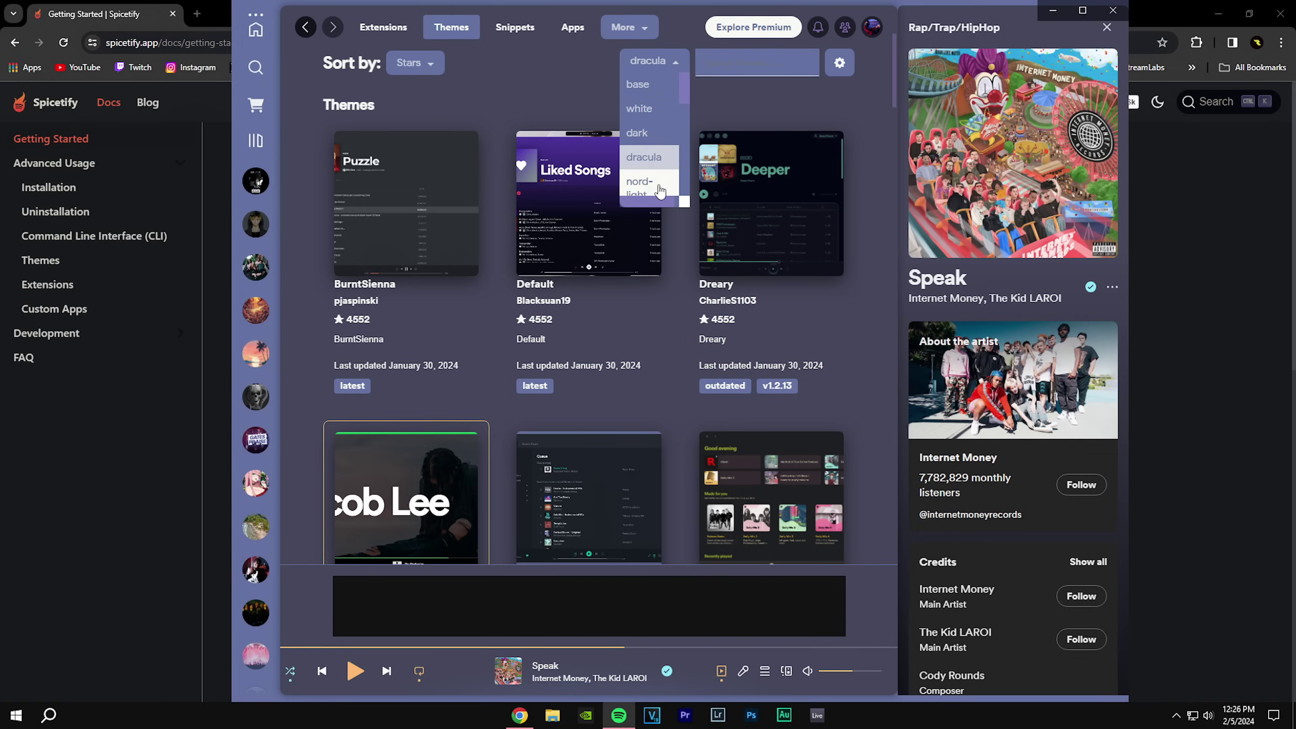
{"action": "left_click", "coordinate": [650, 184]}
{"action": "left_click", "coordinate": [670, 61]}
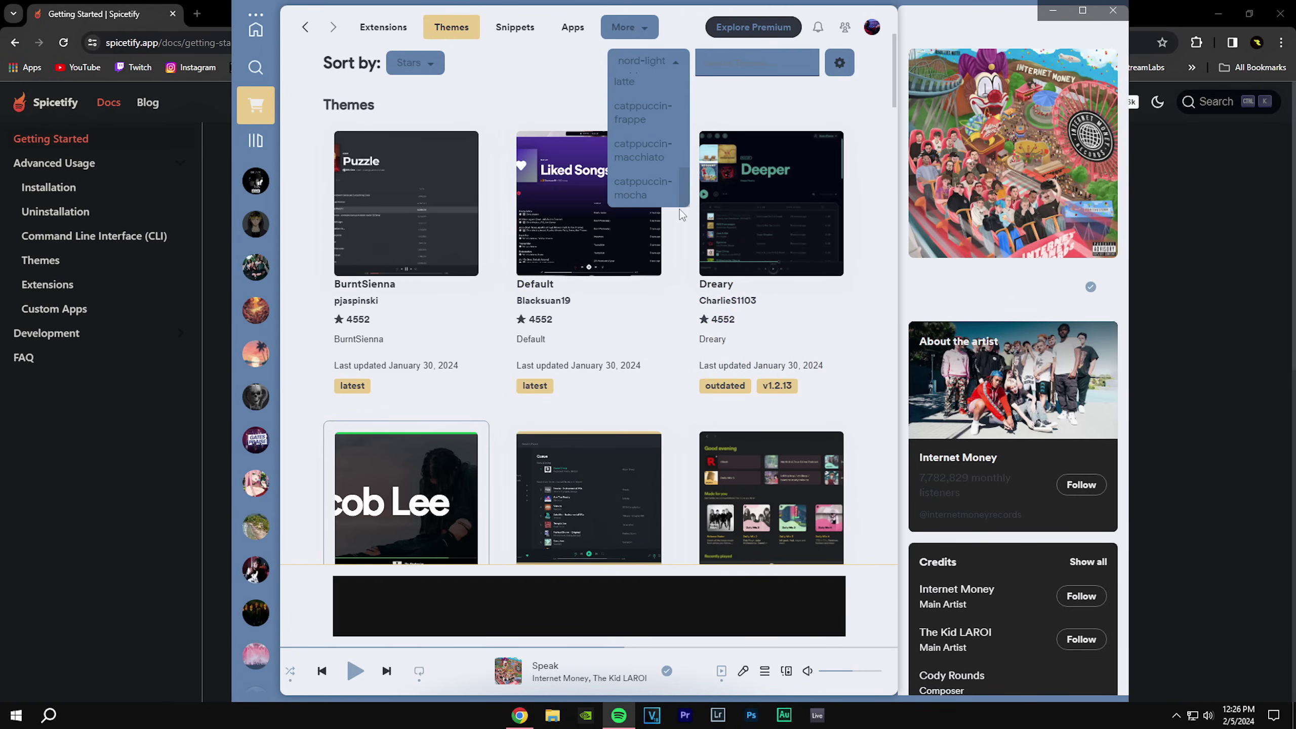
{"action": "left_click", "coordinate": [648, 181]}
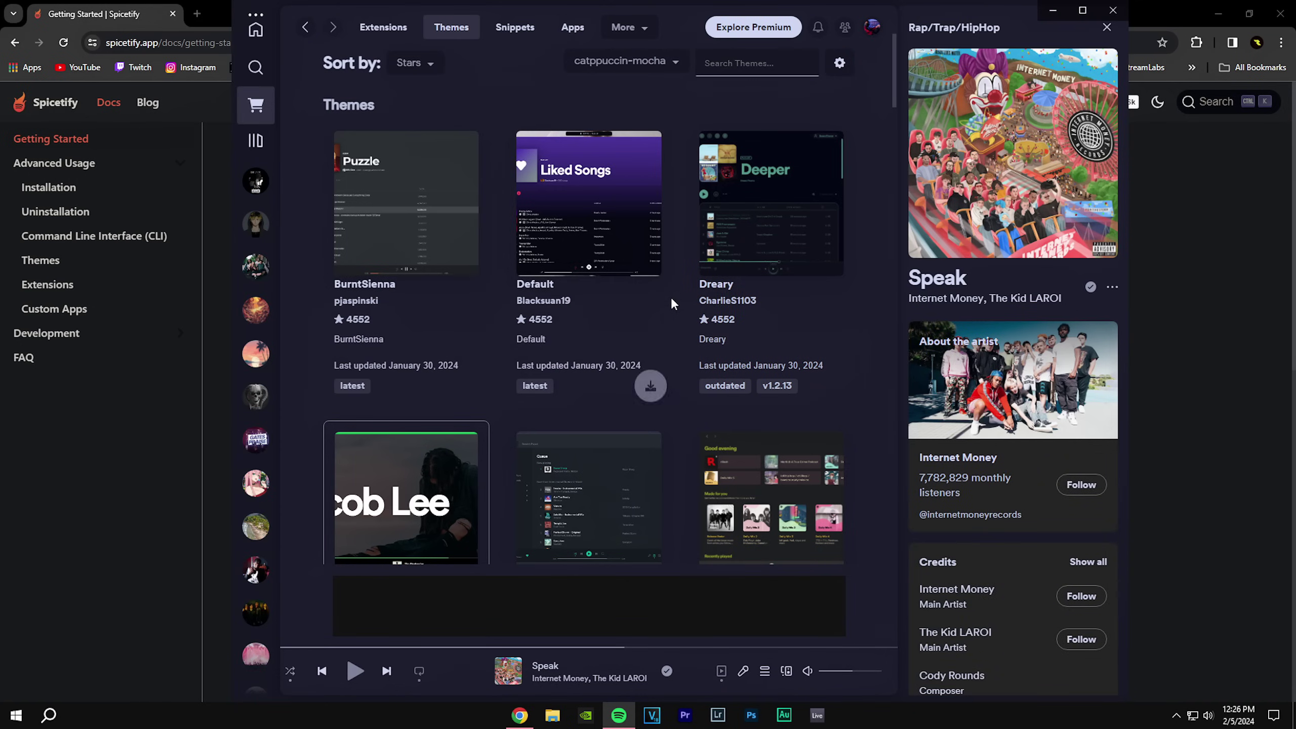
Browse the Marketplace themes below Dribbblish down to SpotifyNoPremium and read that theme's description
{"action": "scroll", "coordinate": [670, 297], "scroll_direction": "down", "scroll_amount": 4}
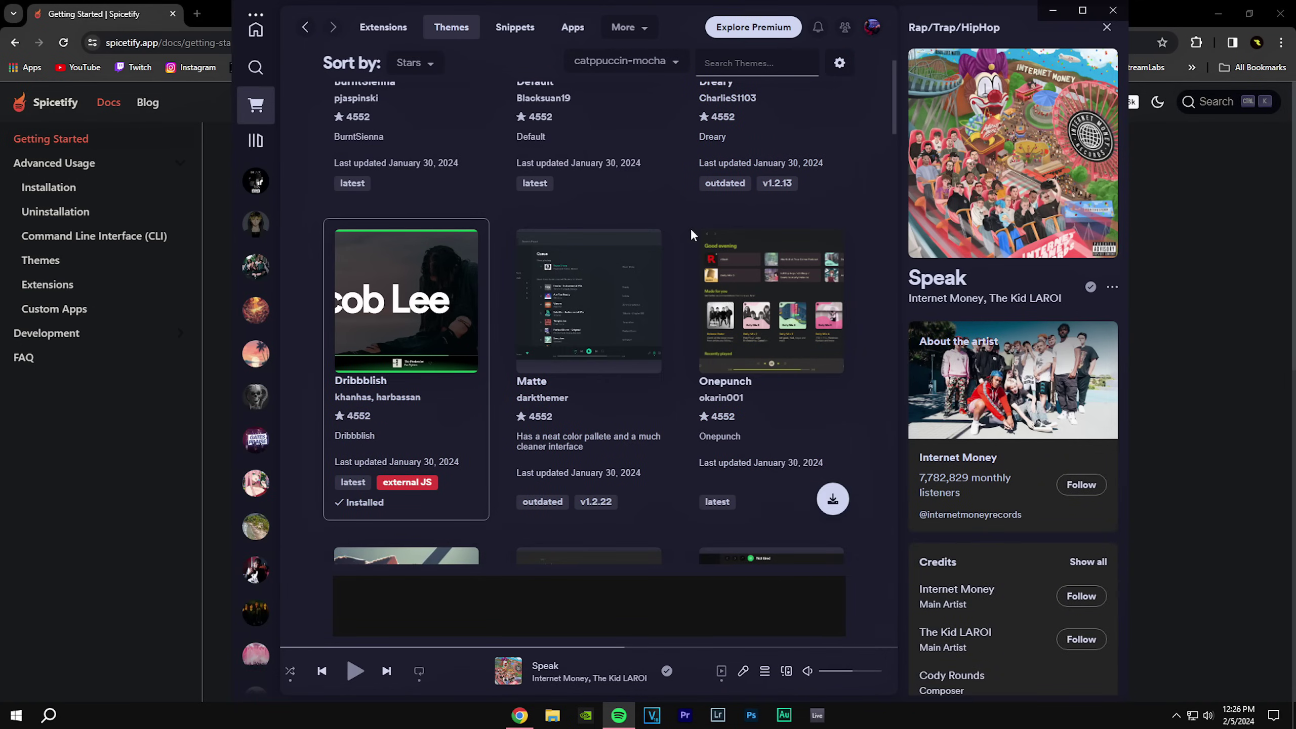
{"action": "scroll", "coordinate": [689, 213], "scroll_direction": "down", "scroll_amount": 4}
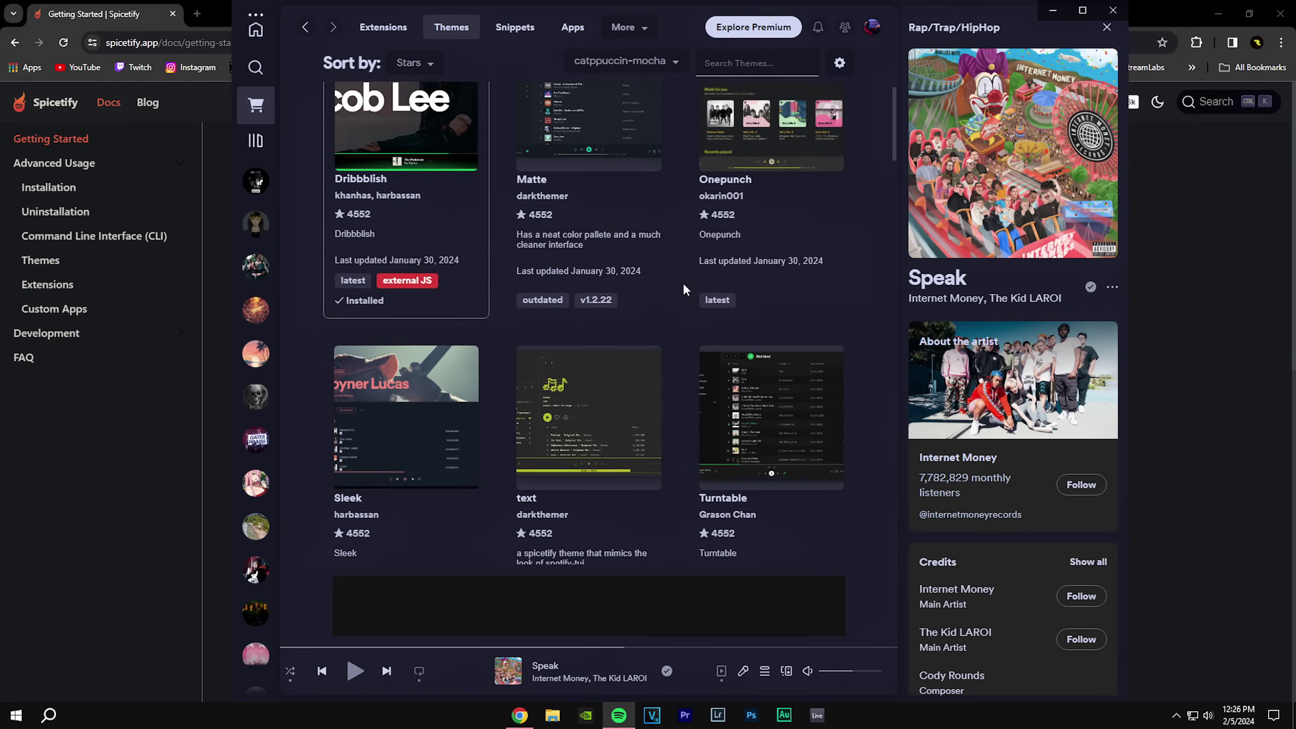
{"action": "scroll", "coordinate": [683, 304], "scroll_direction": "down", "scroll_amount": 4}
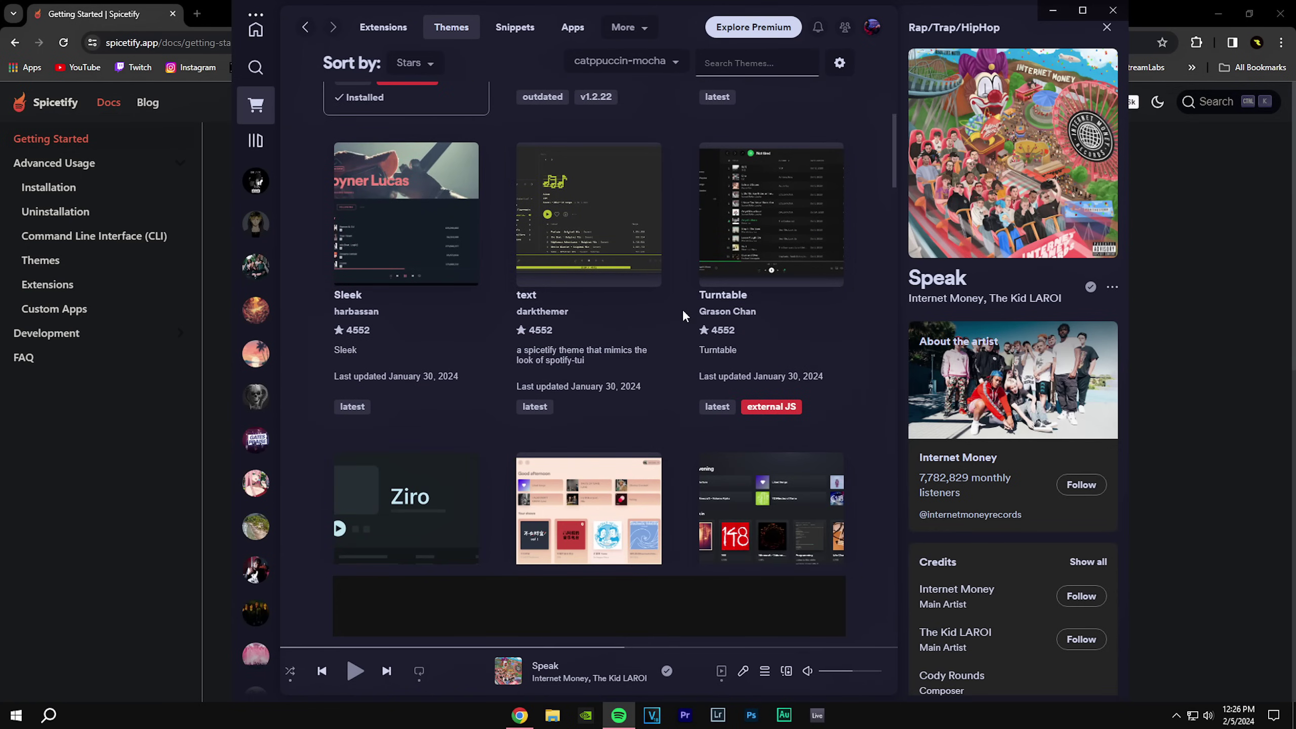
{"action": "scroll", "coordinate": [682, 311], "scroll_direction": "down", "scroll_amount": 4}
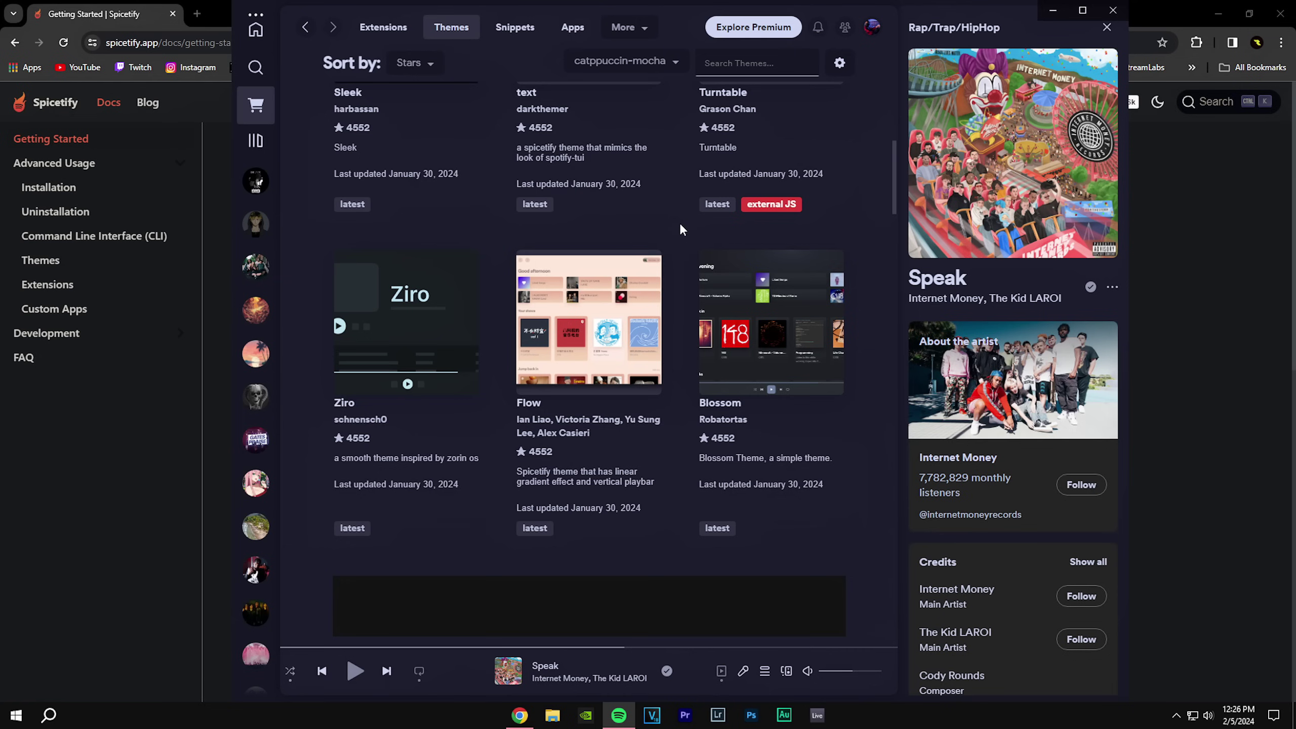
{"action": "scroll", "coordinate": [680, 225], "scroll_direction": "down", "scroll_amount": 4}
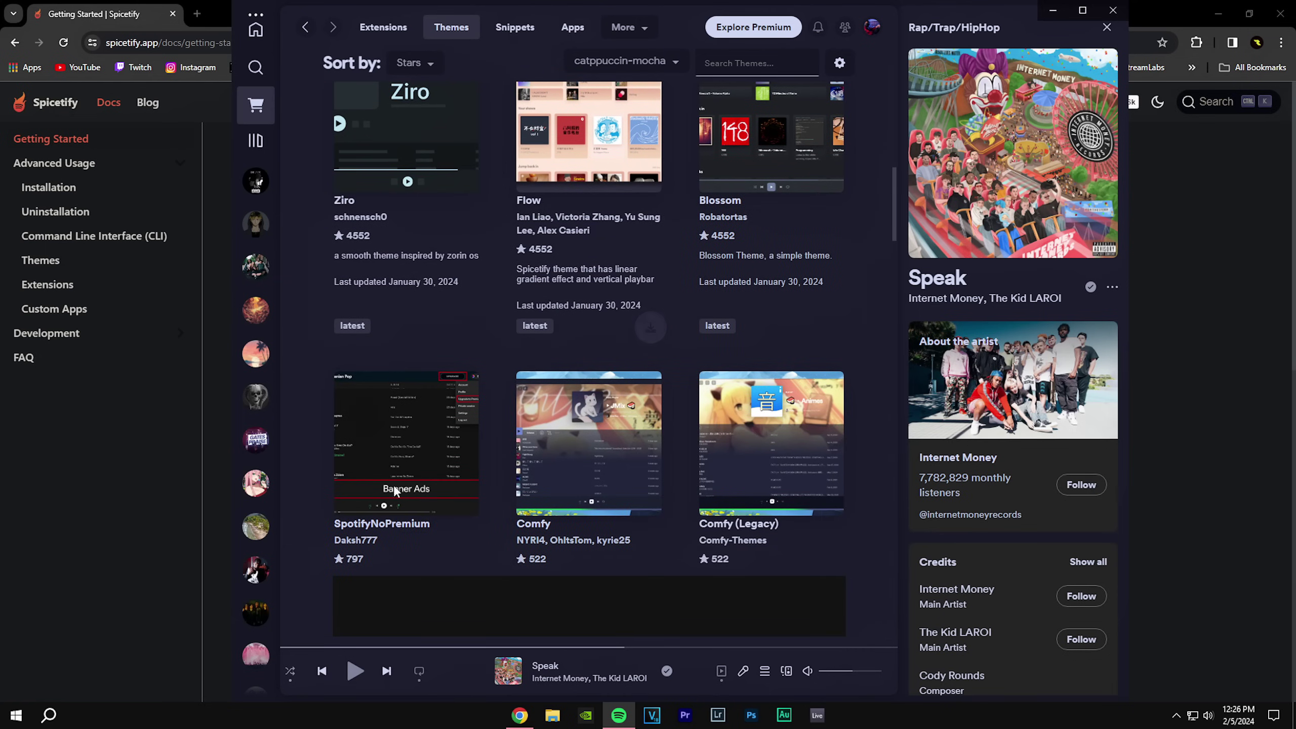
{"action": "scroll", "coordinate": [408, 441], "scroll_direction": "down", "scroll_amount": 1}
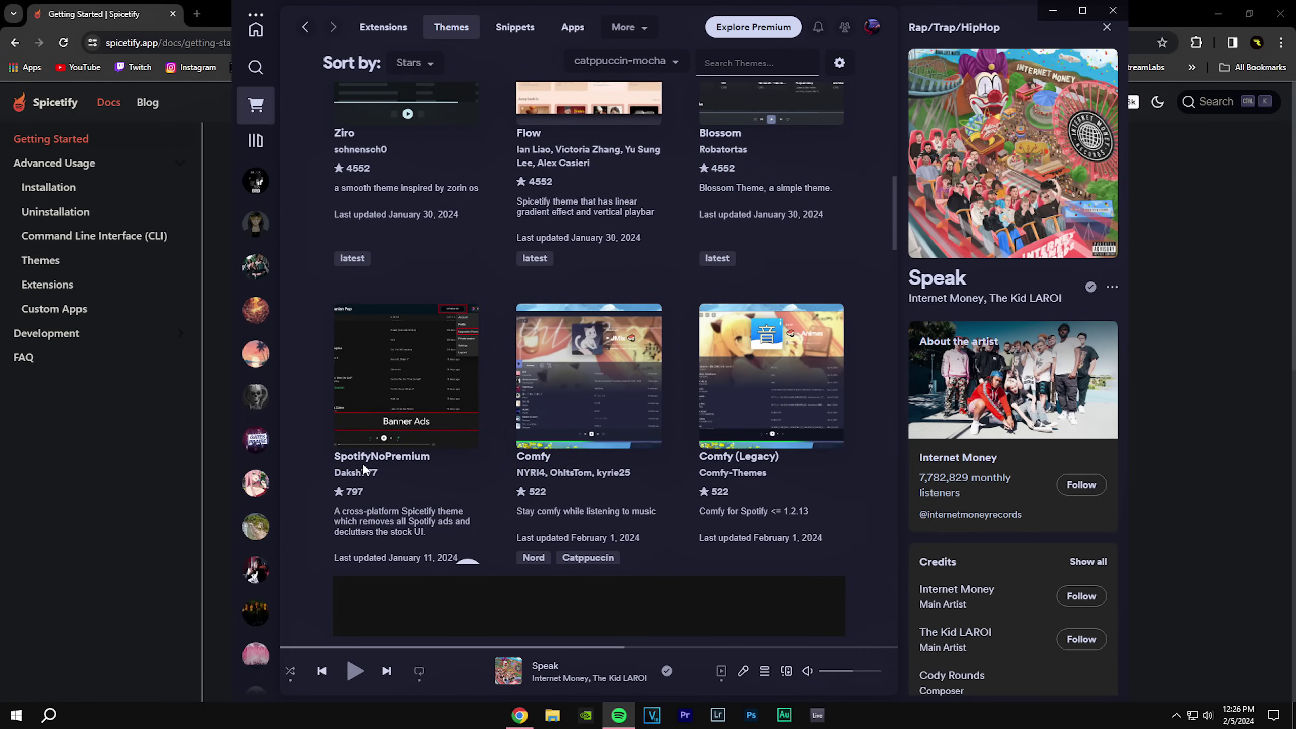
{"action": "scroll", "coordinate": [407, 465], "scroll_direction": "down", "scroll_amount": 2}
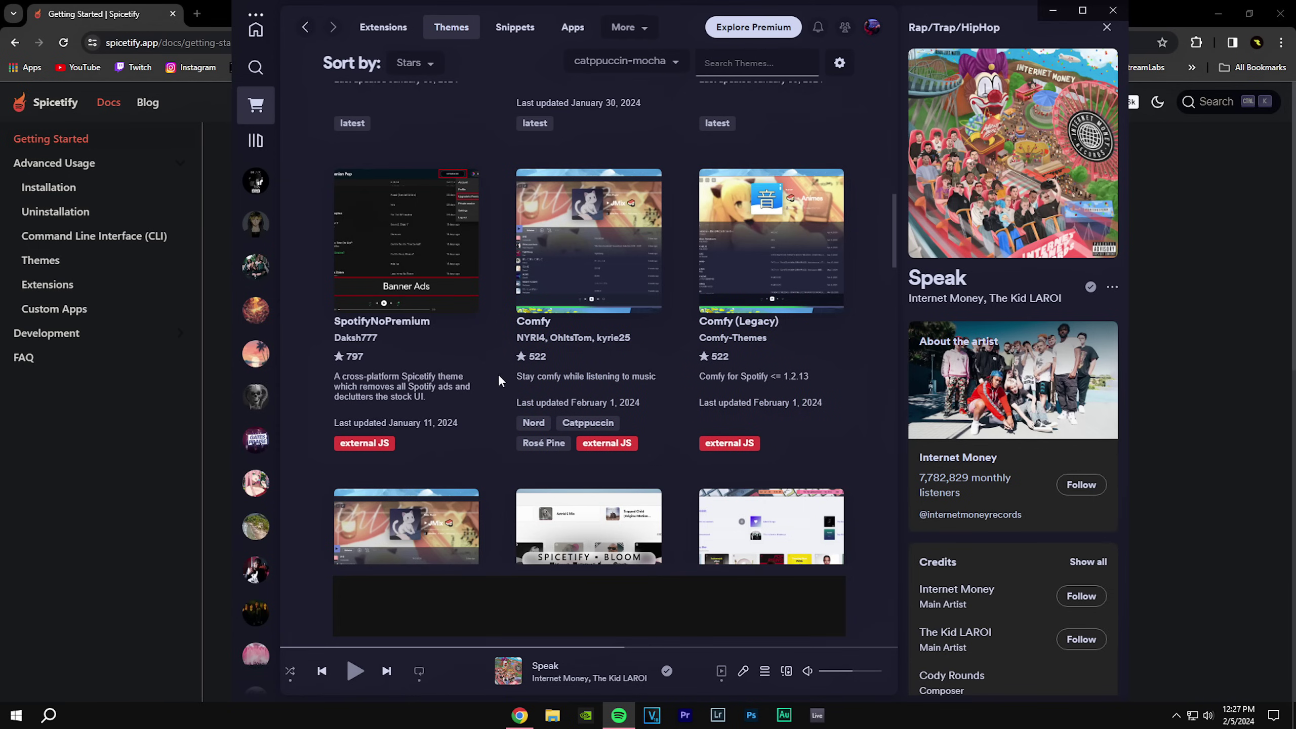
Look through the remaining themes from Comfy down to Simple Outline, and return to Spotify's home page
{"action": "scroll", "coordinate": [500, 393], "scroll_direction": "down", "scroll_amount": 5}
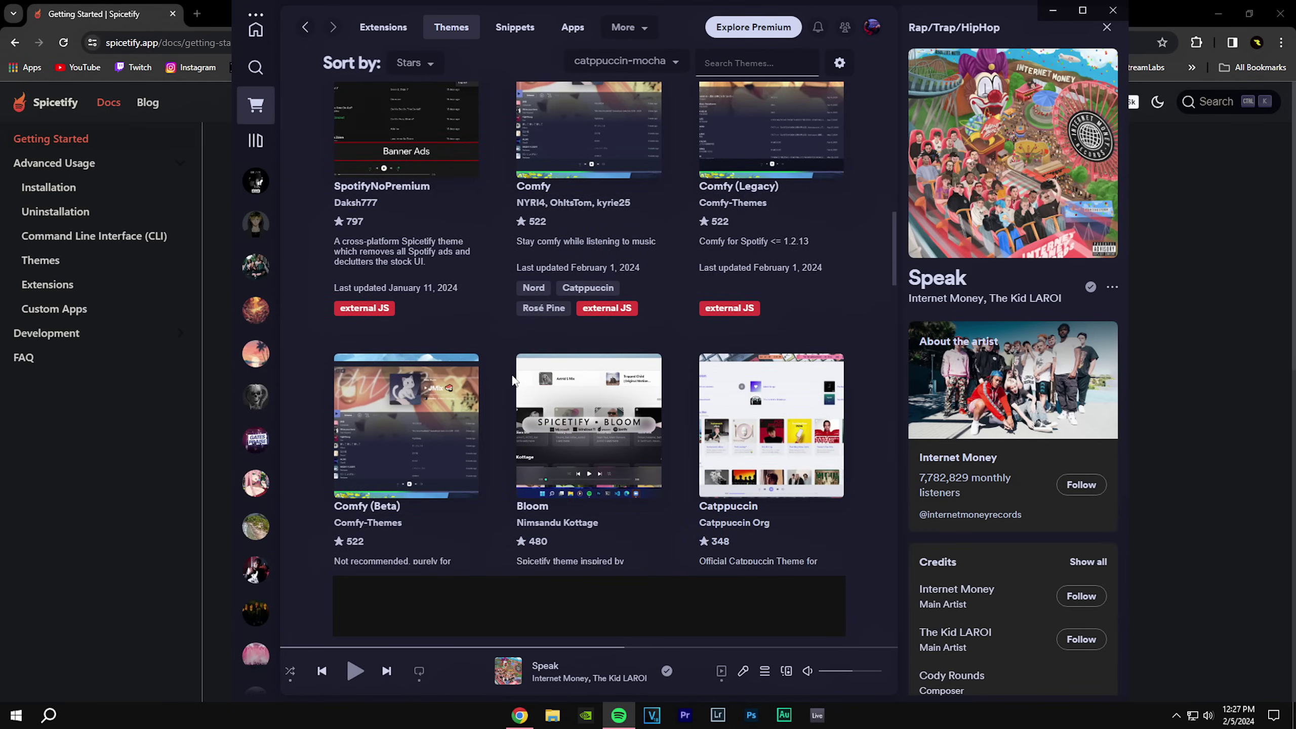
{"action": "scroll", "coordinate": [510, 343], "scroll_direction": "up", "scroll_amount": 5}
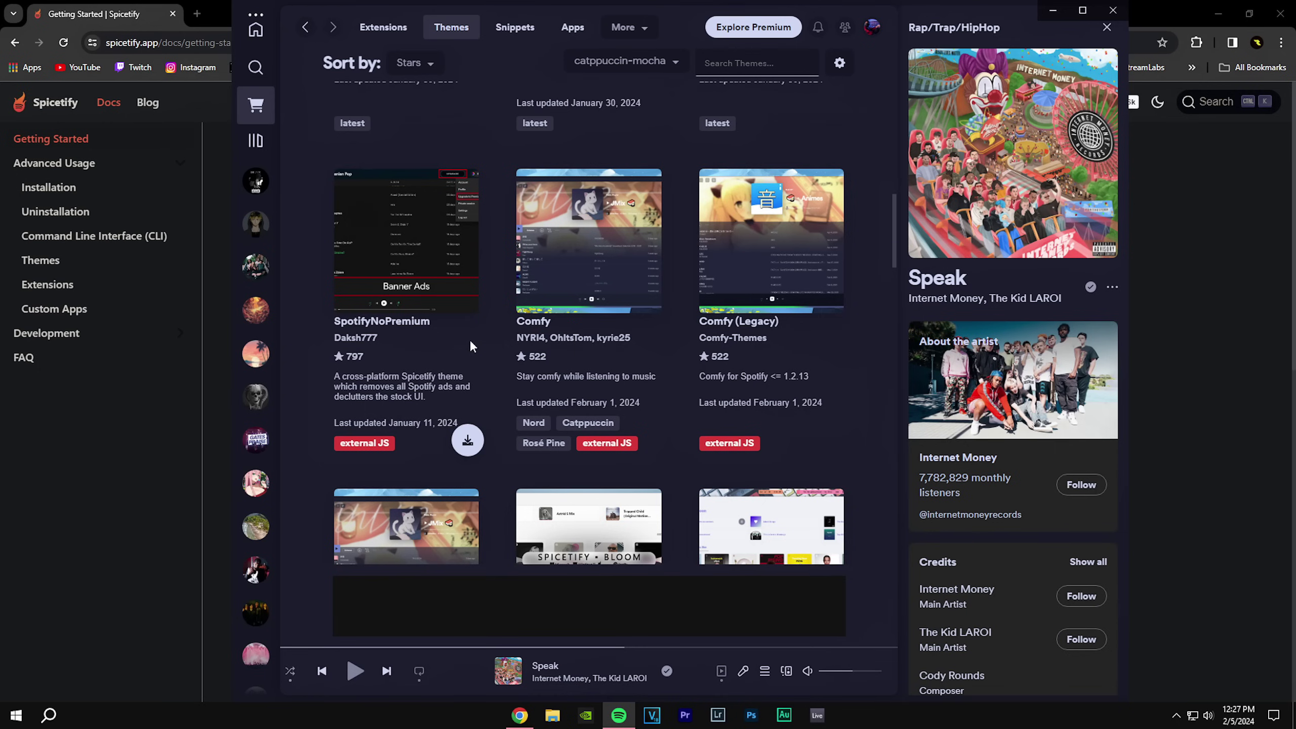
{"action": "scroll", "coordinate": [502, 367], "scroll_direction": "down", "scroll_amount": 5}
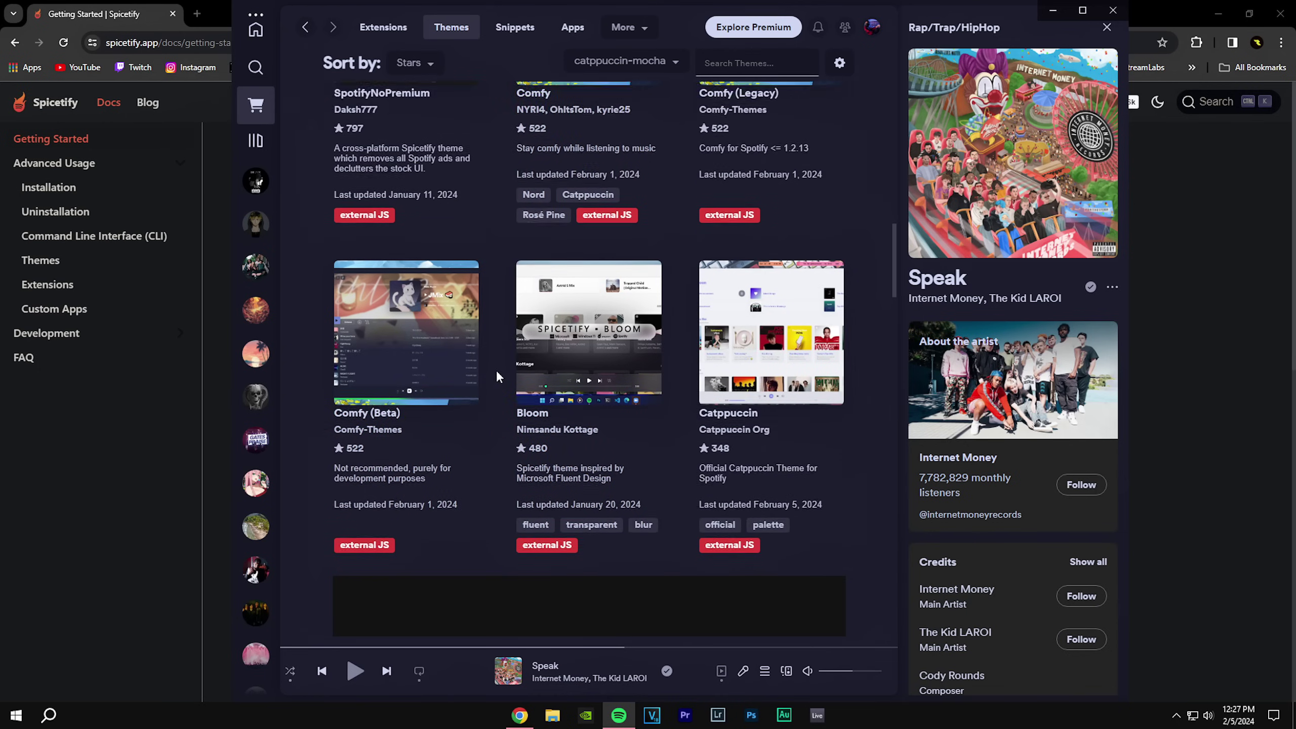
{"action": "scroll", "coordinate": [496, 373], "scroll_direction": "down", "scroll_amount": 5}
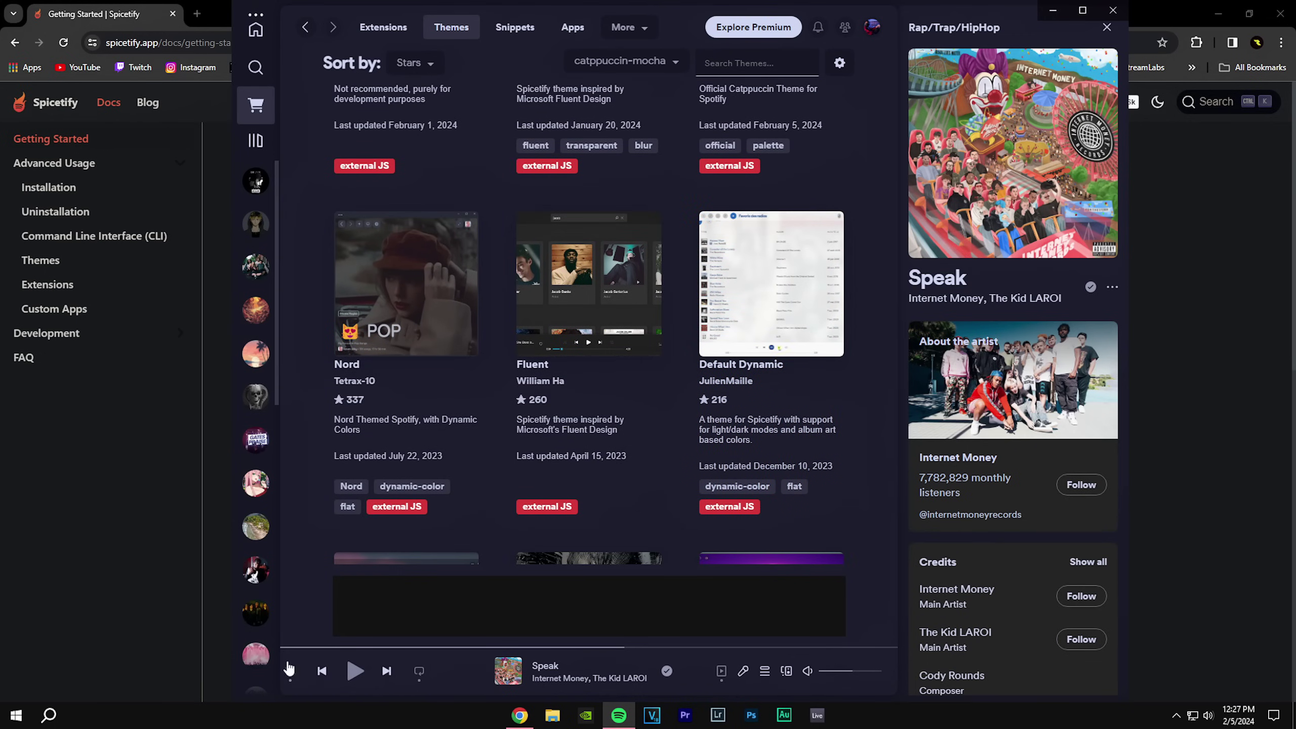
{"action": "scroll", "coordinate": [485, 516], "scroll_direction": "down", "scroll_amount": 3}
{"action": "scroll", "coordinate": [491, 505], "scroll_direction": "down", "scroll_amount": 10}
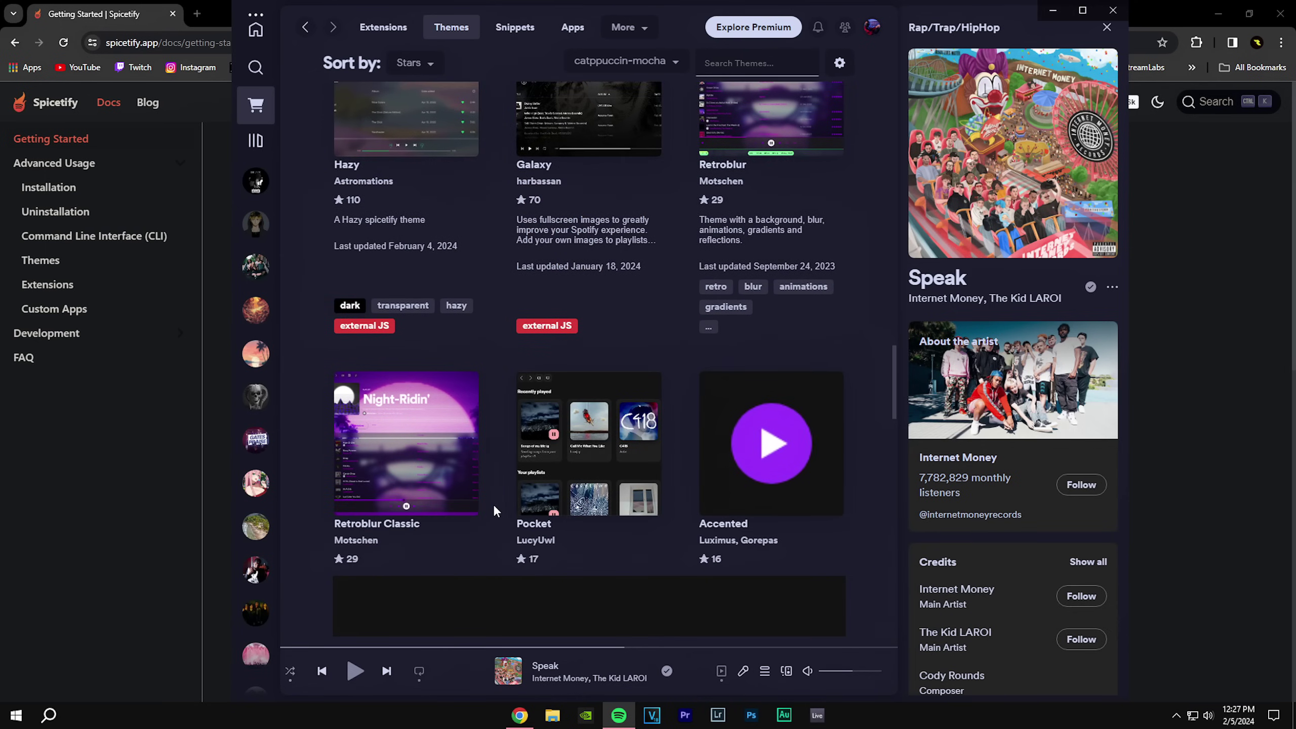
{"action": "scroll", "coordinate": [496, 504], "scroll_direction": "down", "scroll_amount": 3}
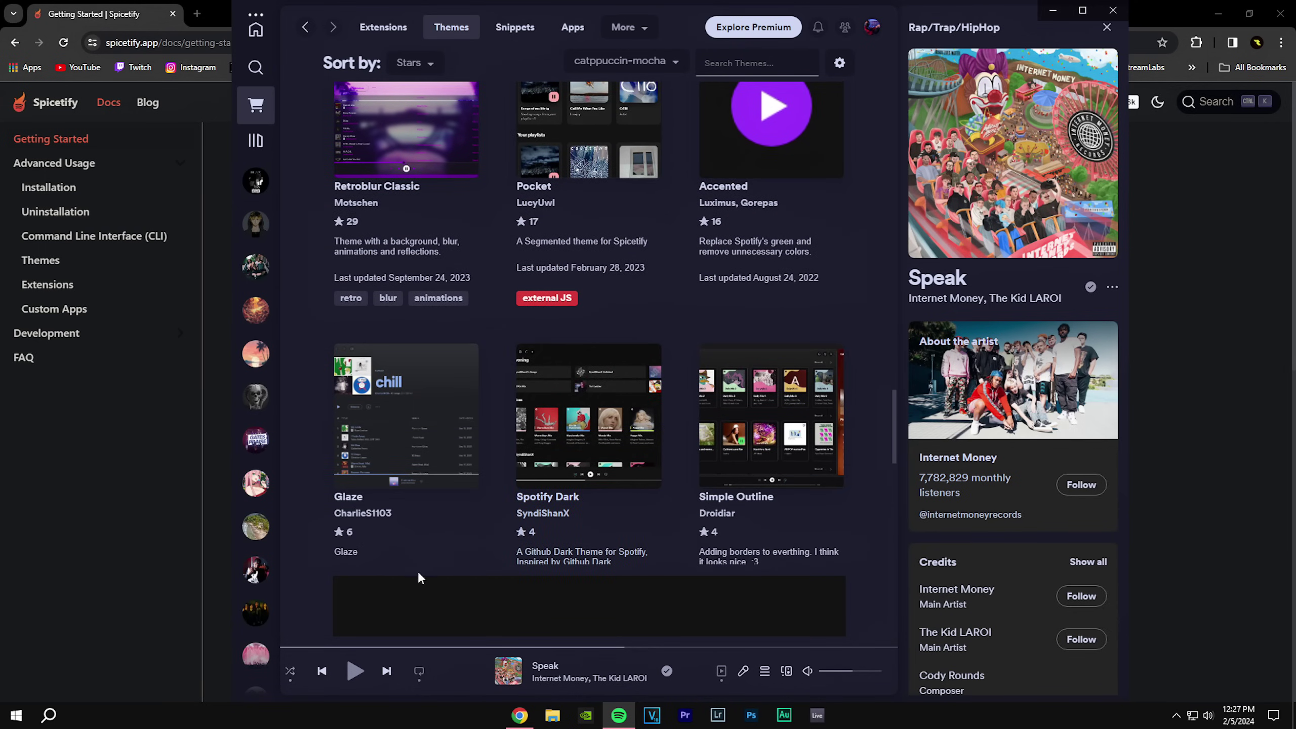
{"action": "scroll", "coordinate": [490, 505], "scroll_direction": "down", "scroll_amount": 6}
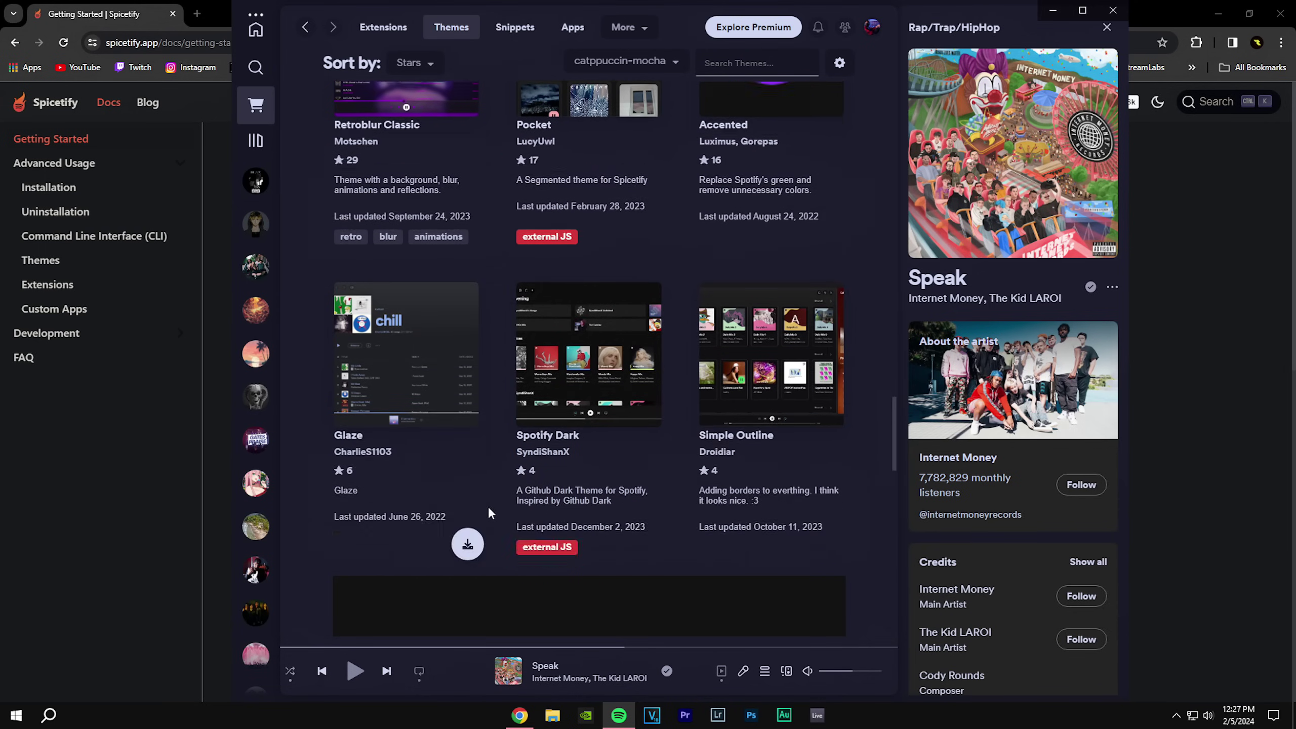
{"action": "scroll", "coordinate": [496, 504], "scroll_direction": "up", "scroll_amount": 20}
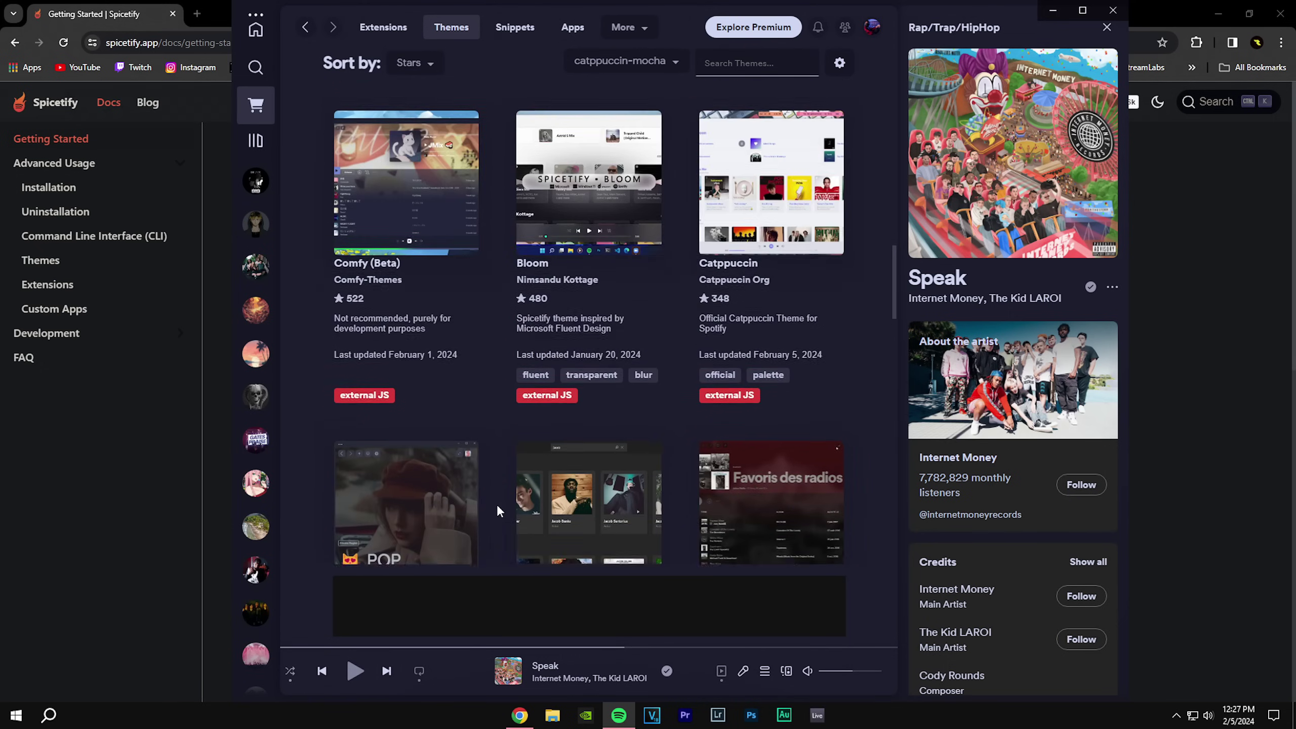
{"action": "scroll", "coordinate": [496, 504], "scroll_direction": "up", "scroll_amount": 20}
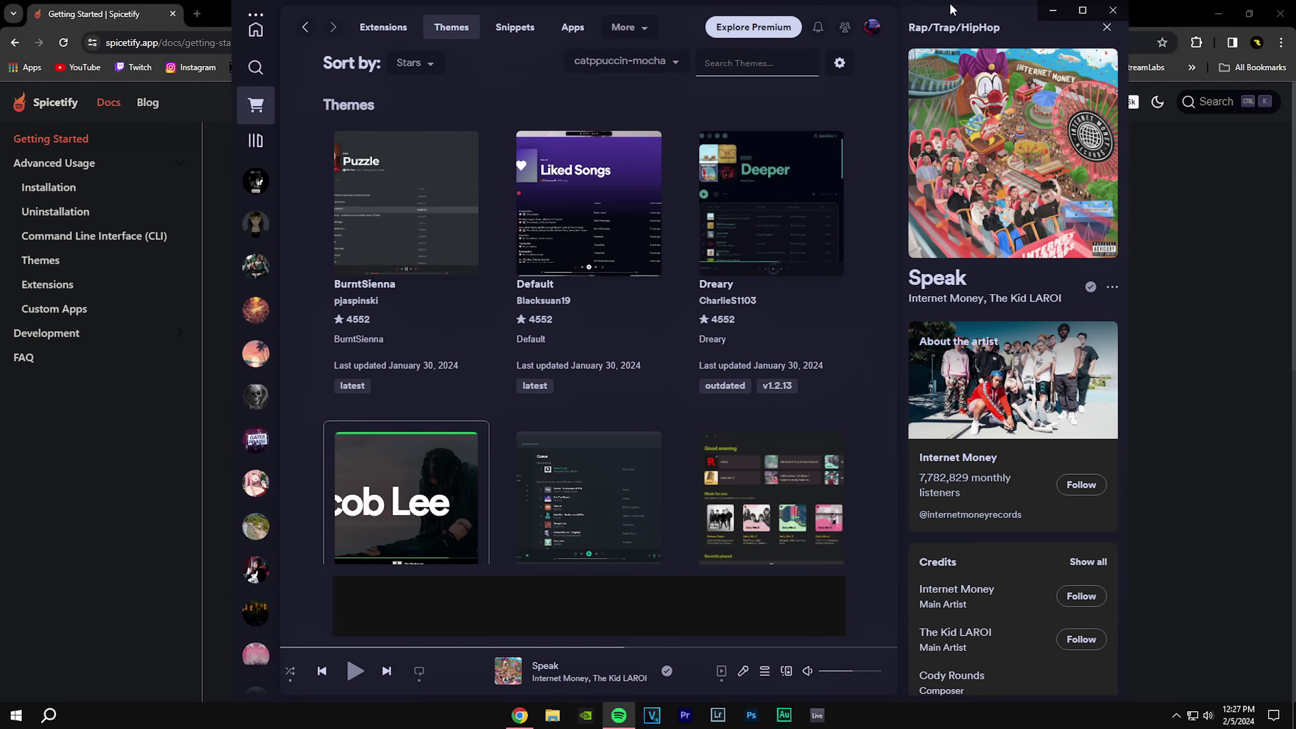
{"action": "left_click", "coordinate": [255, 32]}
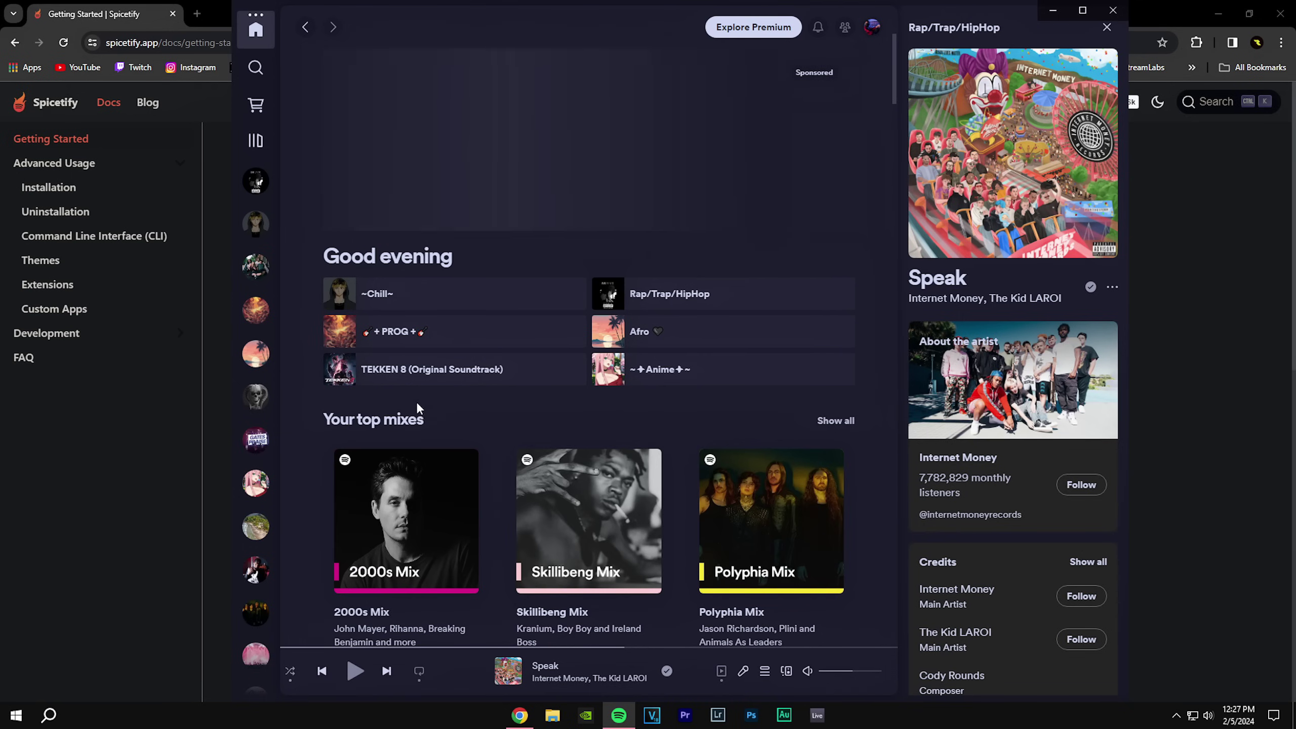
Switch to Chrome and review the installation commands and the Updating section on Spicetify's Getting Started page
{"action": "key", "text": "alt+Tab"}
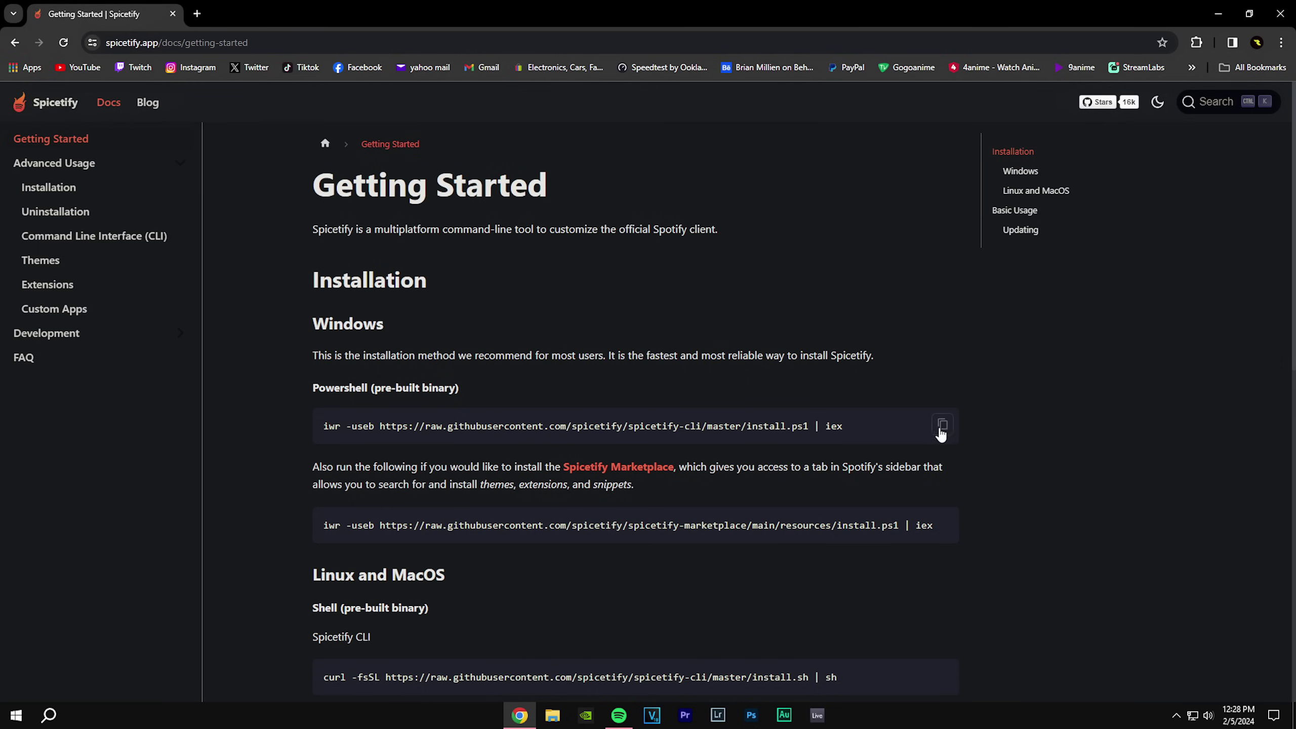
{"action": "mouse_move", "coordinate": [947, 431]}
{"action": "scroll", "coordinate": [877, 370], "scroll_direction": "down", "scroll_amount": 6}
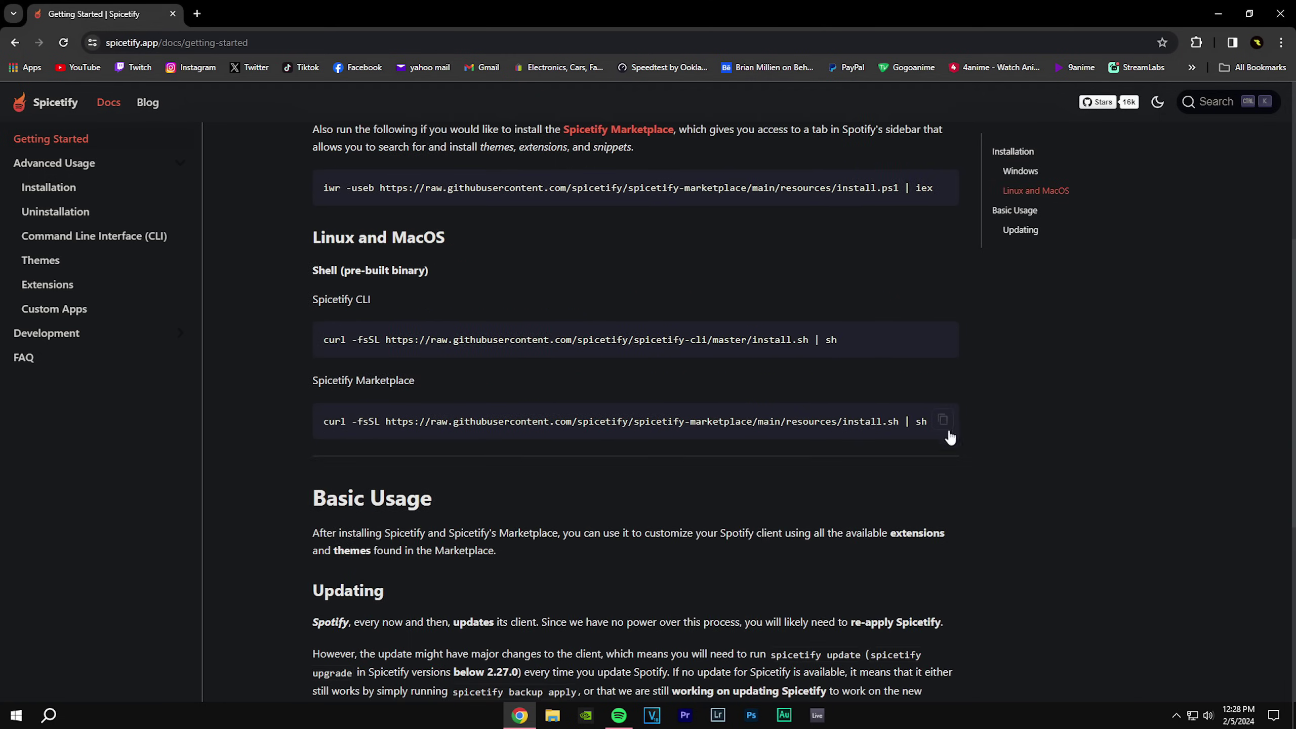
{"action": "scroll", "coordinate": [954, 449], "scroll_direction": "up", "scroll_amount": 6}
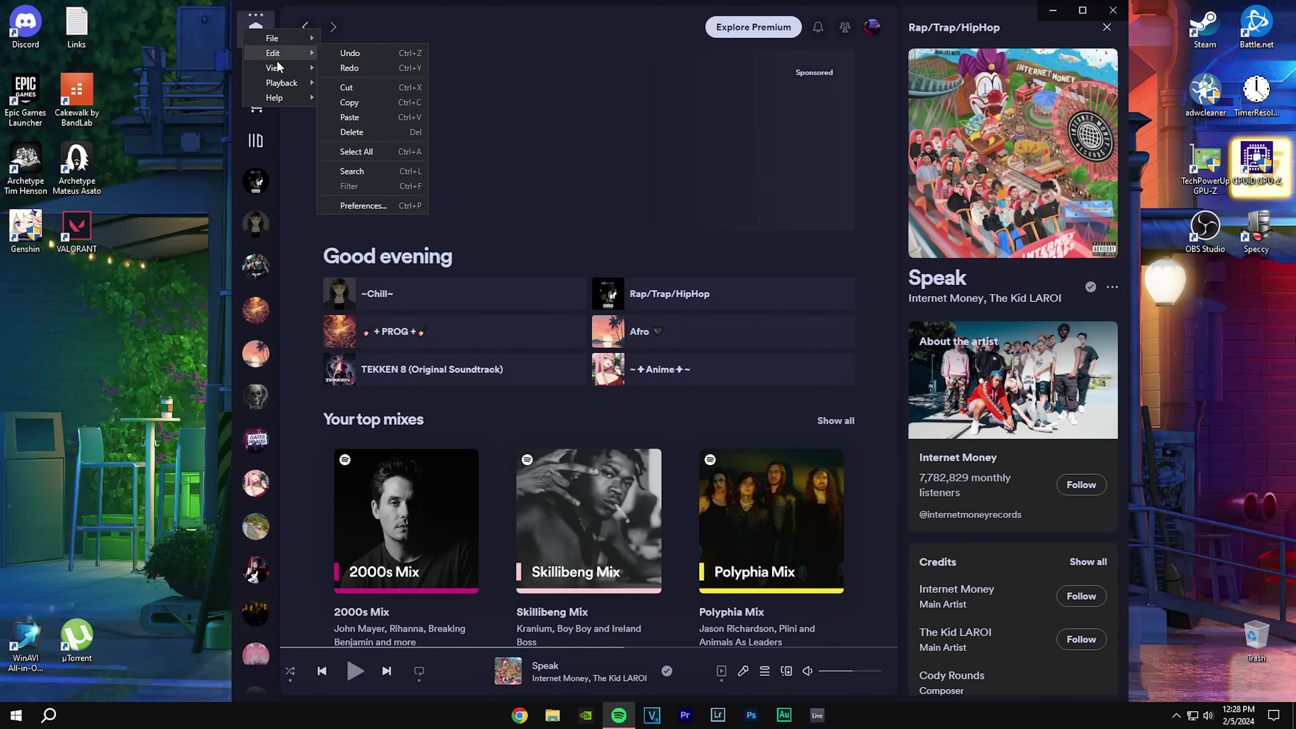
Switch back to Spotify and try to enable hardware acceleration, cancelling the restart request
{"action": "mouse_move", "coordinate": [276, 66]}
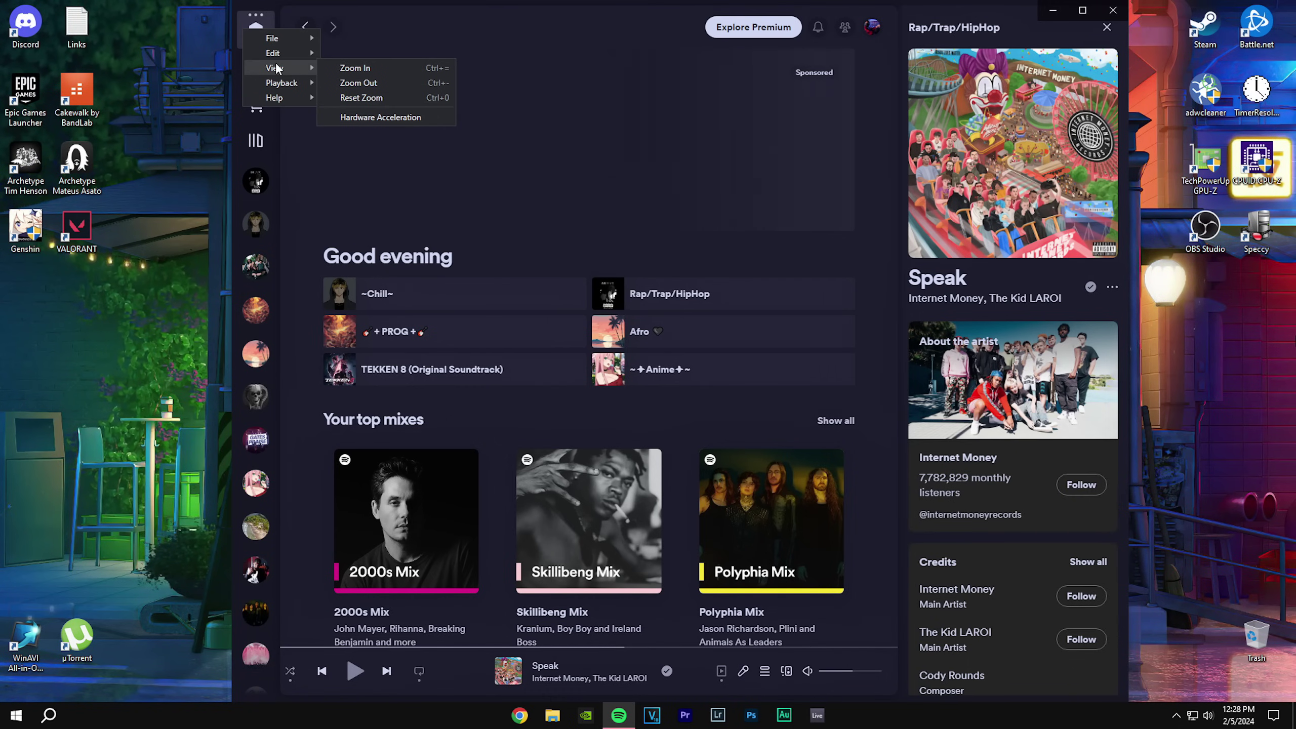
{"action": "left_click", "coordinate": [366, 118]}
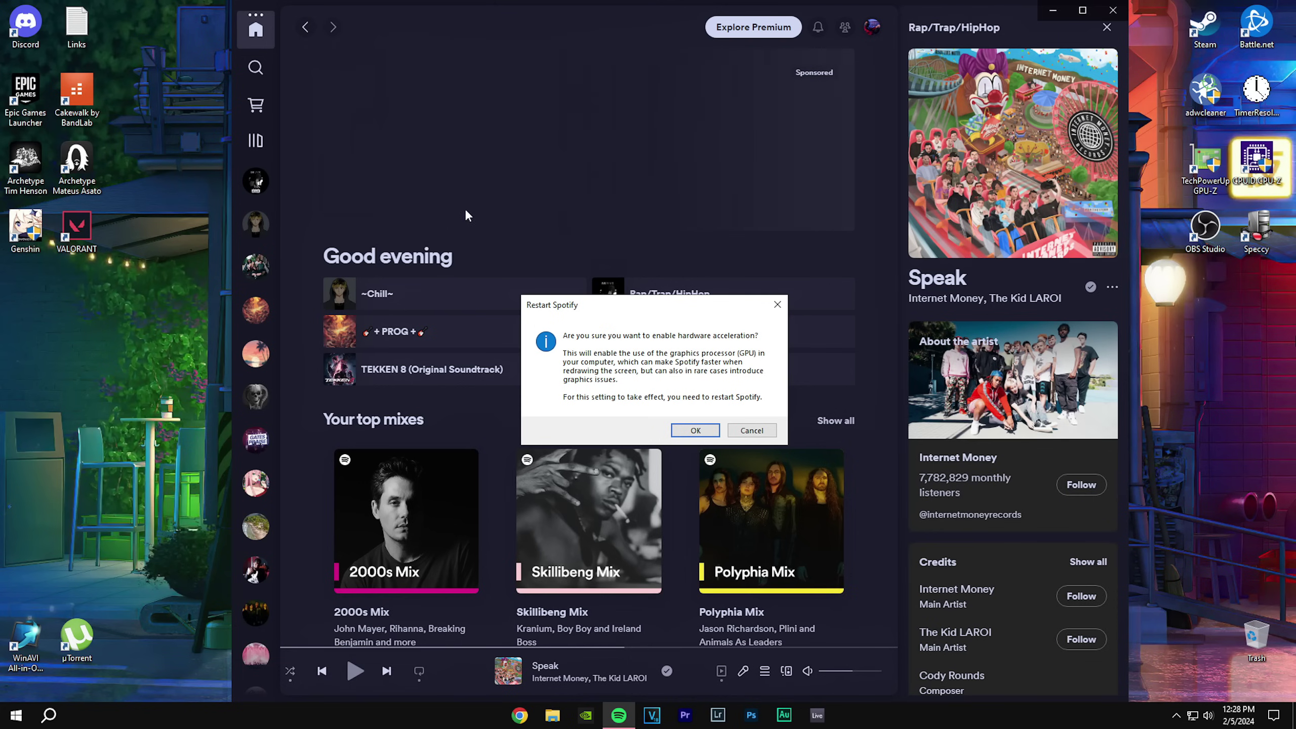
{"action": "left_click", "coordinate": [752, 430]}
Open the Spotify preferences and check the streaming quality options under Audio quality
{"action": "left_click", "coordinate": [256, 14]}
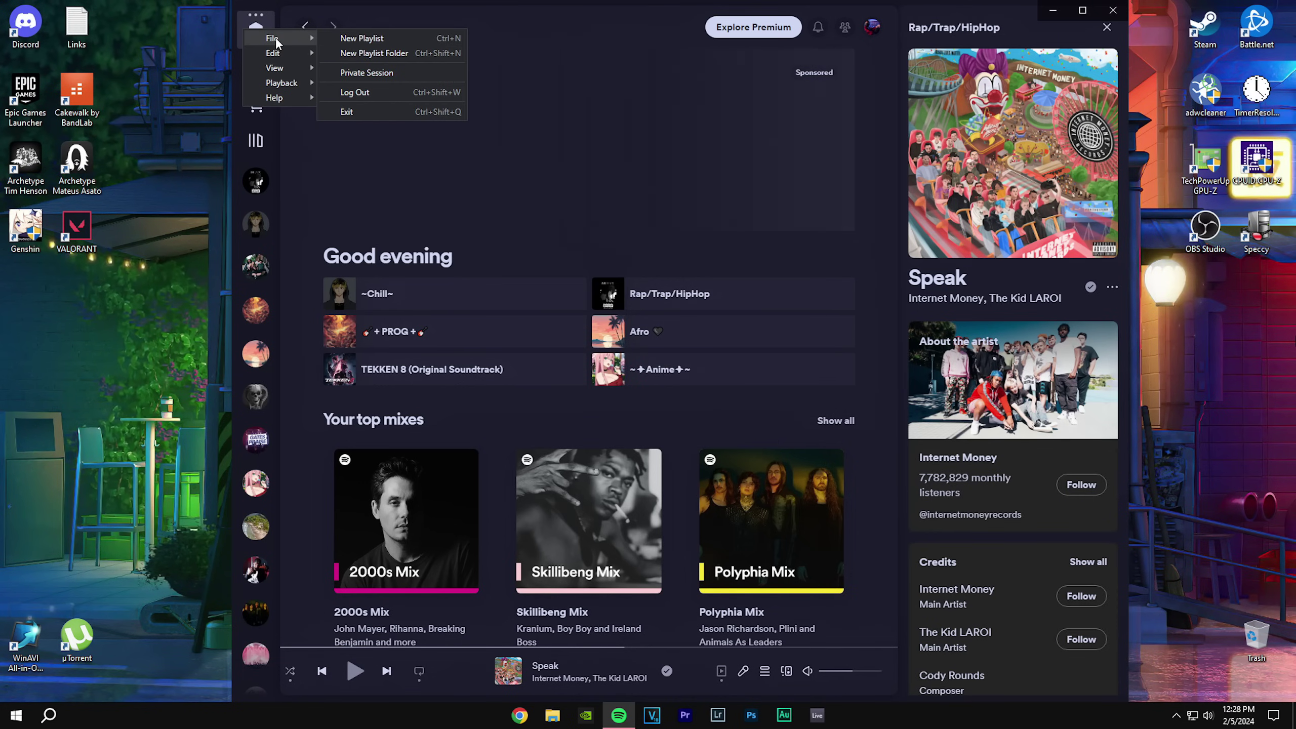
{"action": "mouse_move", "coordinate": [275, 53]}
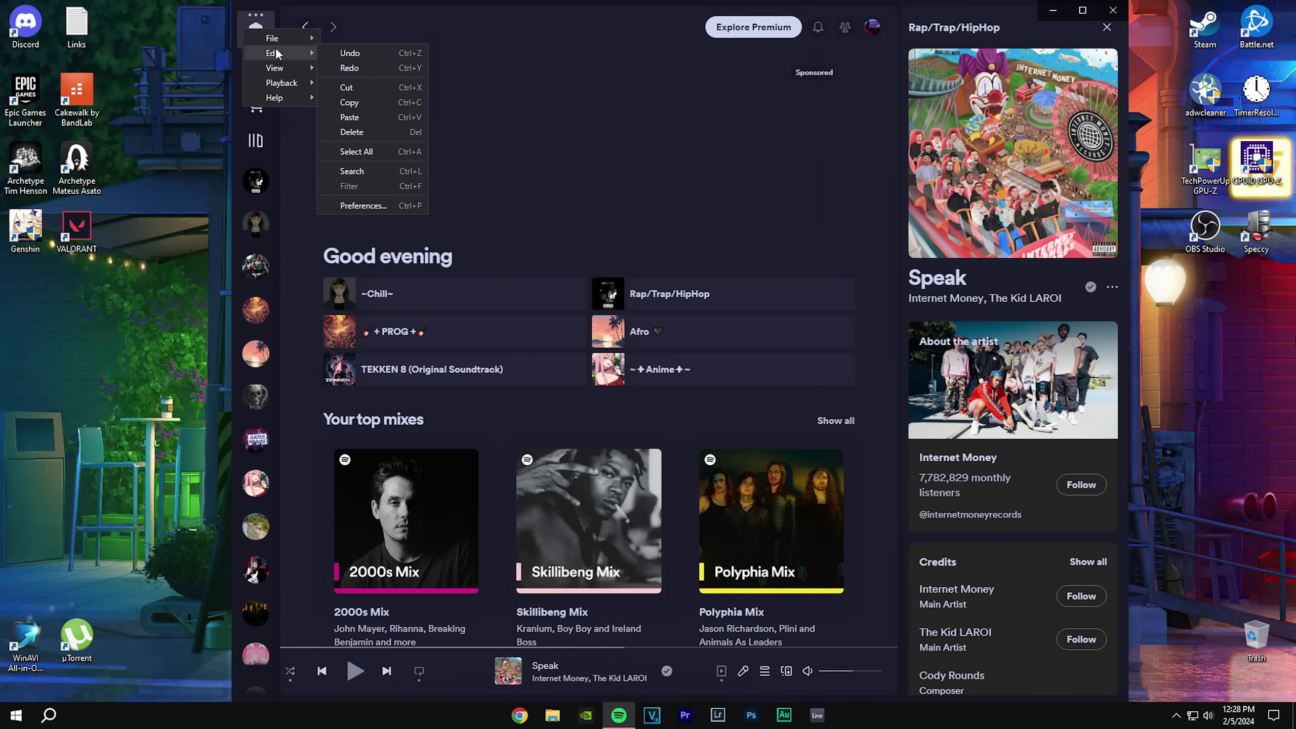
{"action": "left_click", "coordinate": [363, 205]}
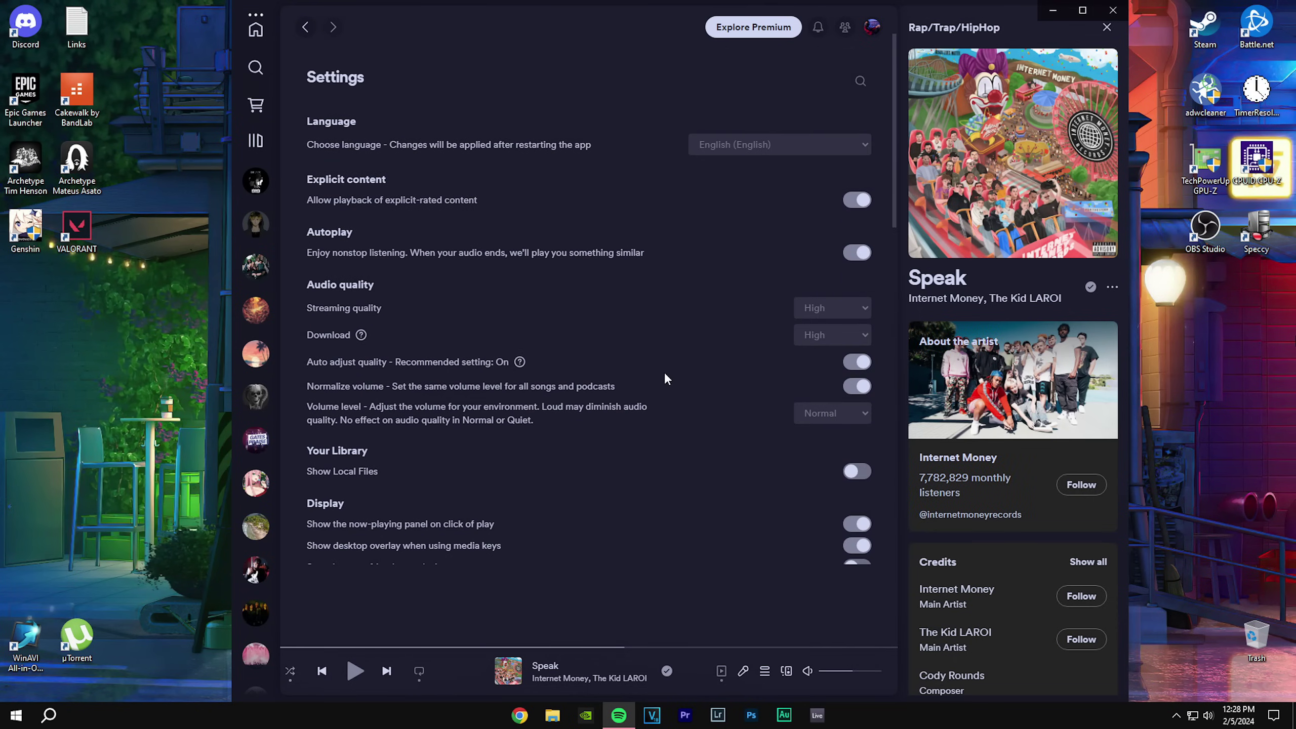
{"action": "left_click", "coordinate": [824, 307]}
{"action": "left_click", "coordinate": [826, 307]}
Look through the remaining settings down to hardware acceleration under Compatibility, and return to the home page
{"action": "scroll", "coordinate": [658, 398], "scroll_direction": "down", "scroll_amount": 10}
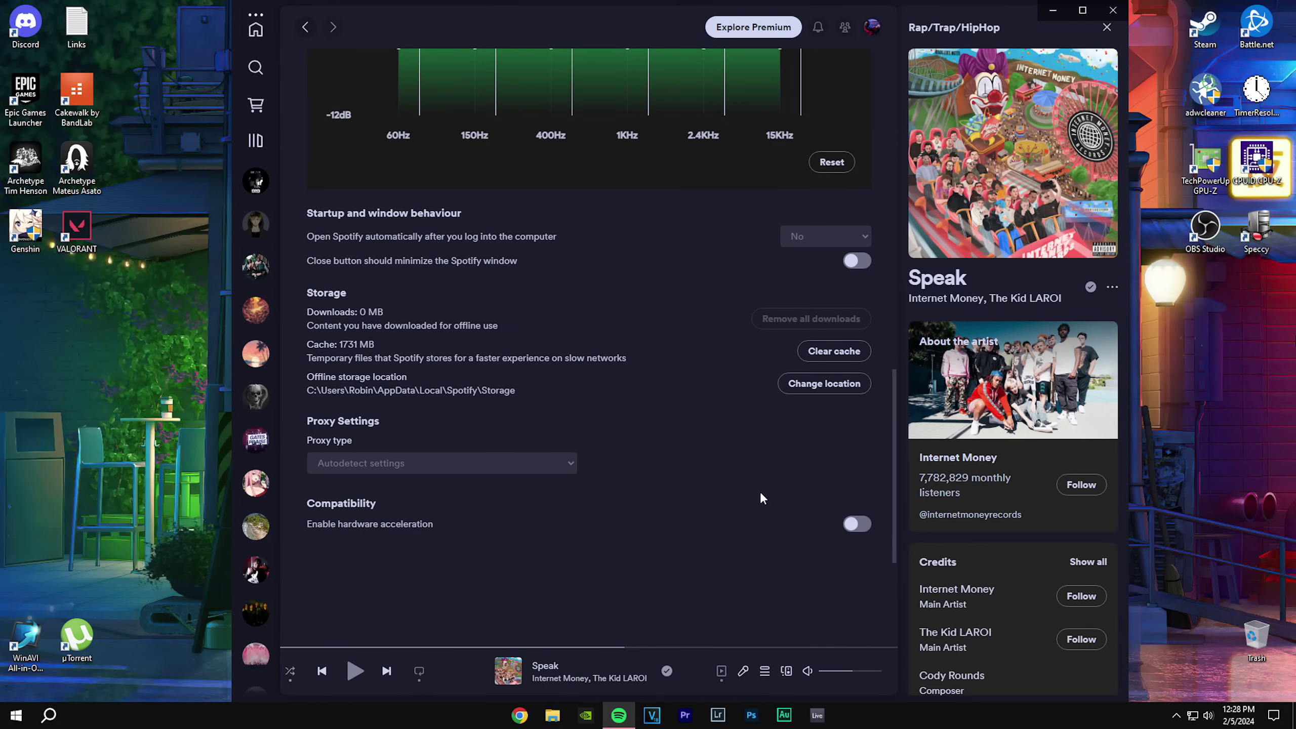
{"action": "scroll", "coordinate": [658, 488], "scroll_direction": "up", "scroll_amount": 10}
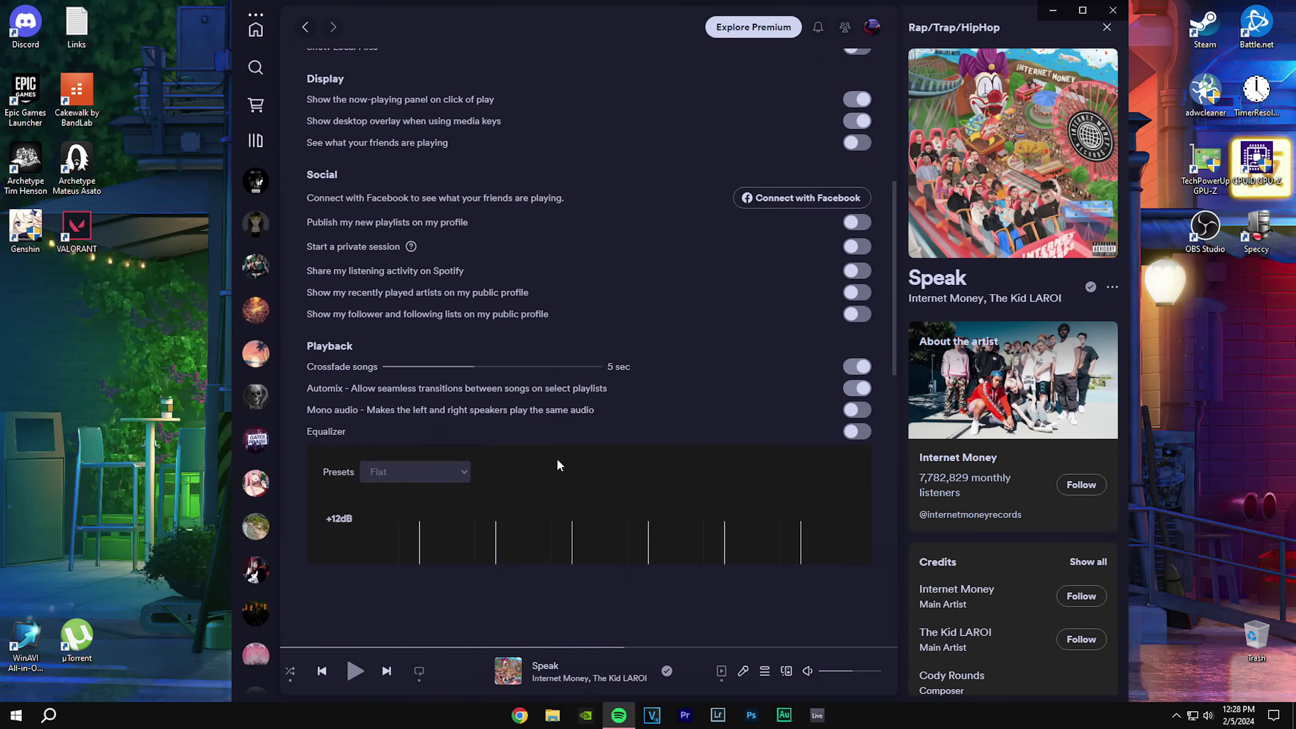
{"action": "scroll", "coordinate": [556, 458], "scroll_direction": "up", "scroll_amount": 5}
{"action": "scroll", "coordinate": [541, 477], "scroll_direction": "up", "scroll_amount": 2}
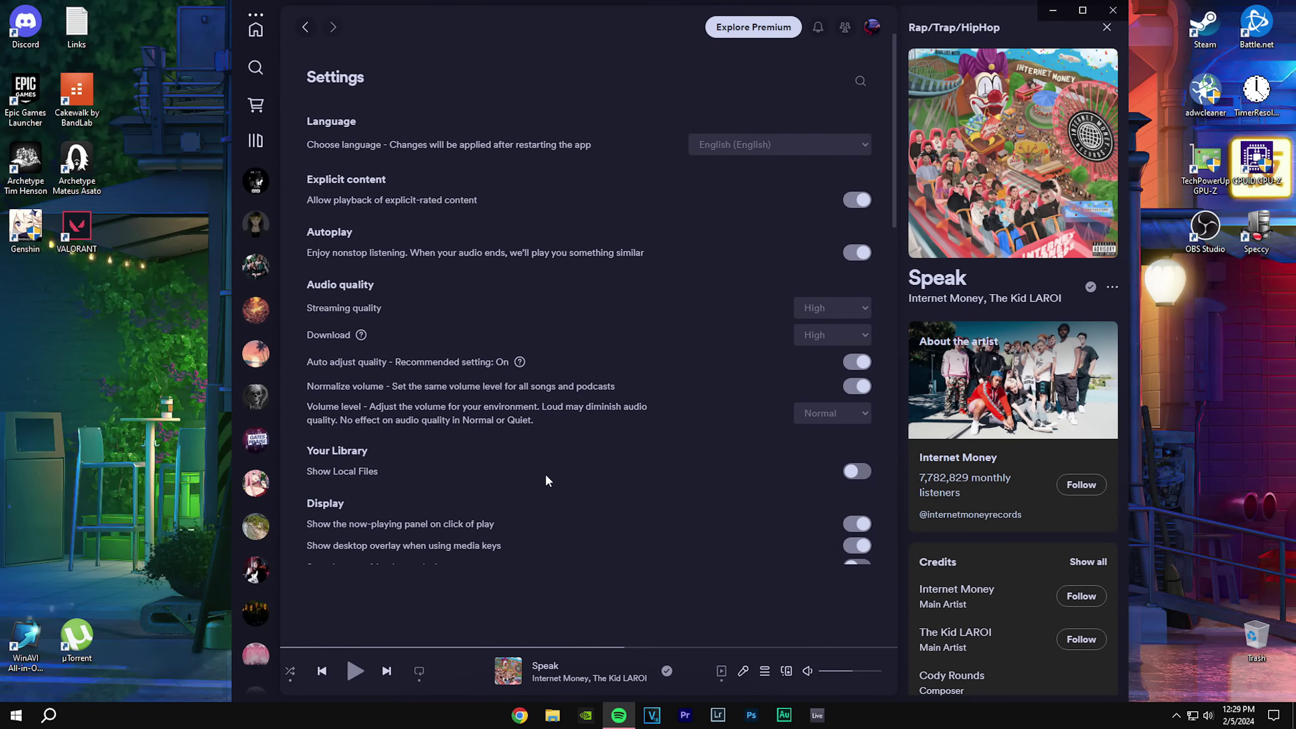
{"action": "scroll", "coordinate": [546, 472], "scroll_direction": "down", "scroll_amount": 12}
{"action": "scroll", "coordinate": [546, 479], "scroll_direction": "down", "scroll_amount": 2}
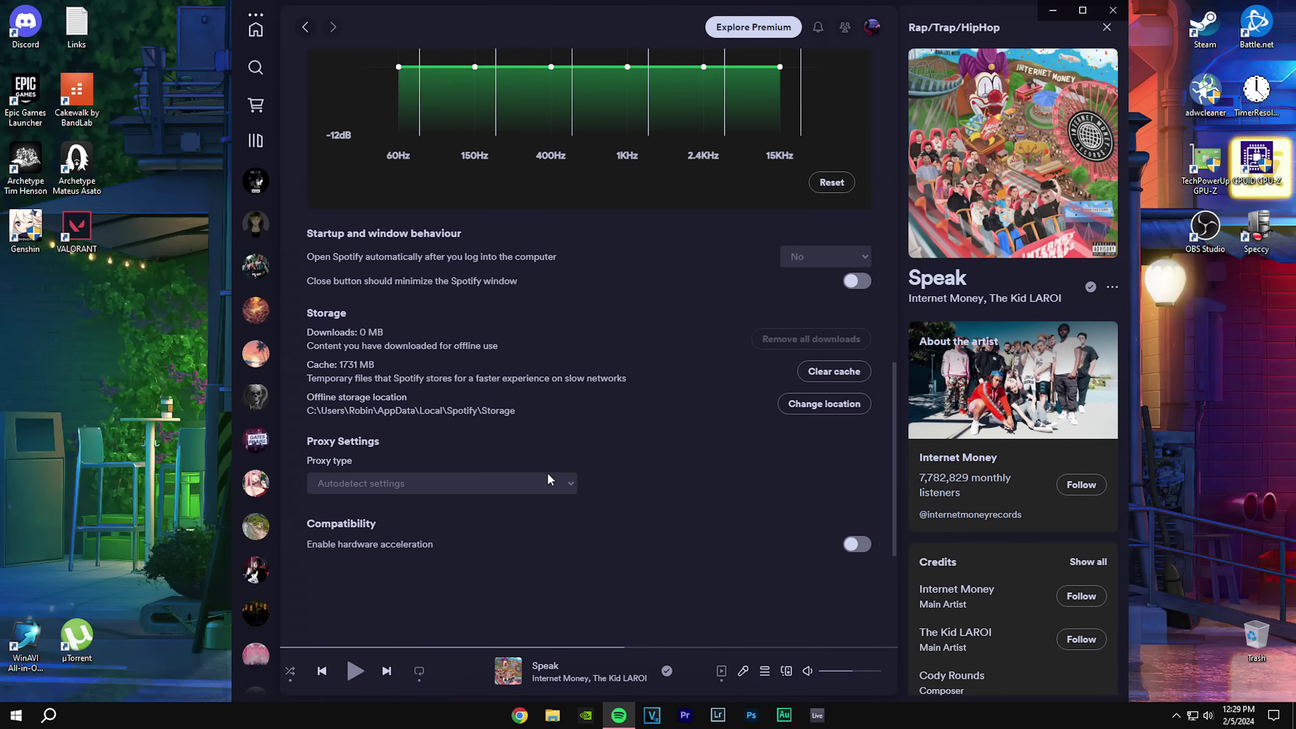
{"action": "scroll", "coordinate": [436, 344], "scroll_direction": "up", "scroll_amount": 6}
{"action": "scroll", "coordinate": [449, 337], "scroll_direction": "up", "scroll_amount": 6}
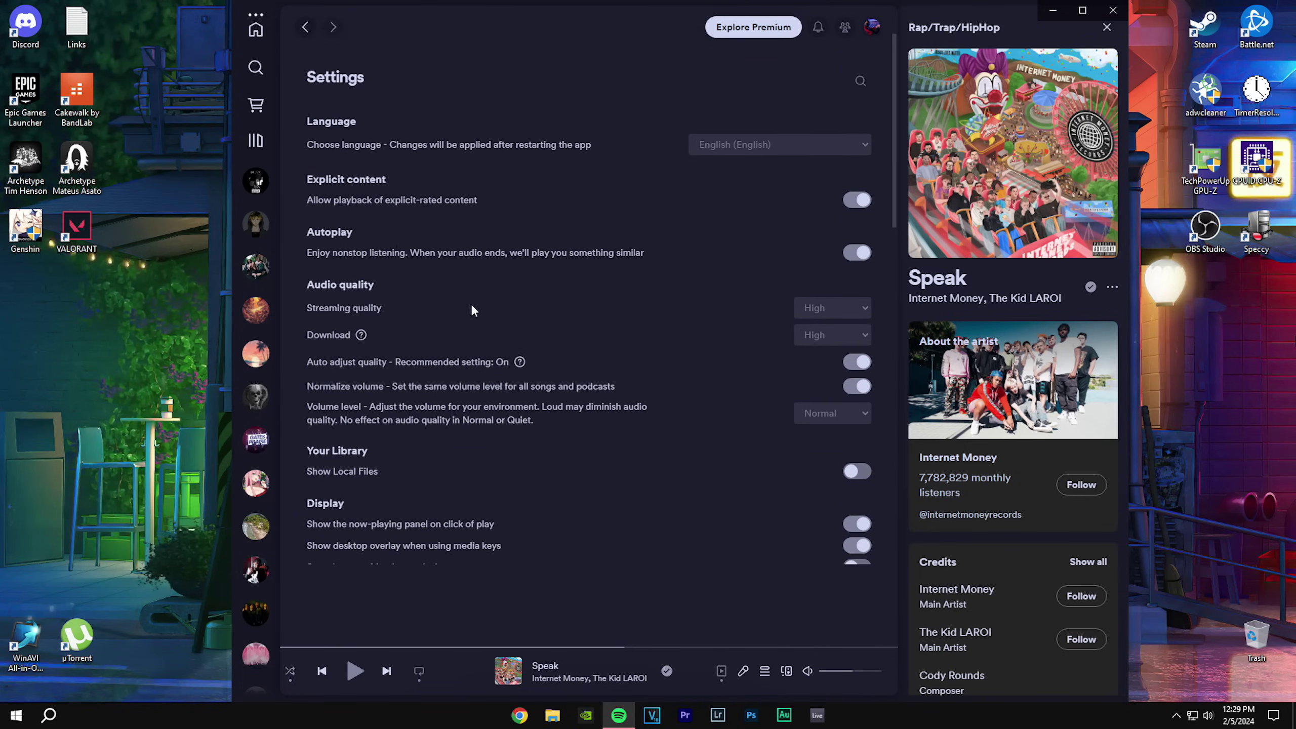
{"action": "left_click", "coordinate": [256, 29]}
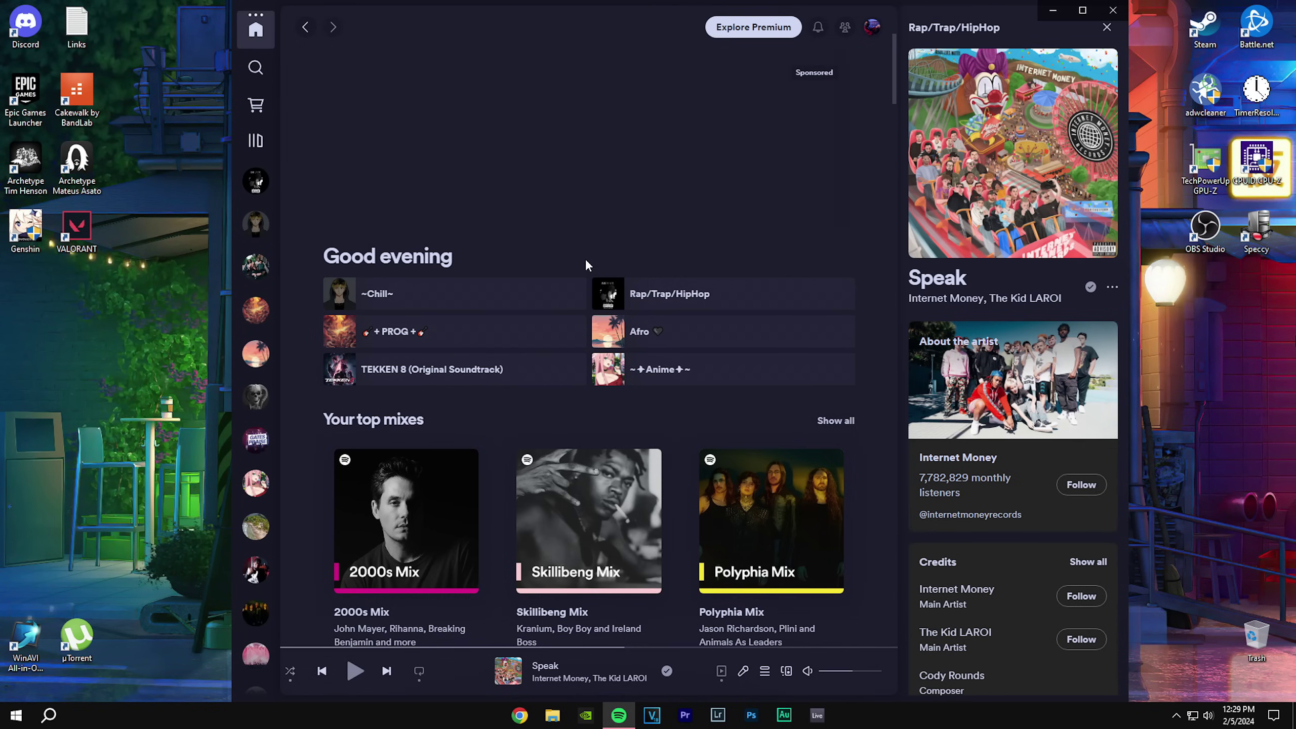
{"action": "scroll", "coordinate": [591, 271], "scroll_direction": "down", "scroll_amount": 1}
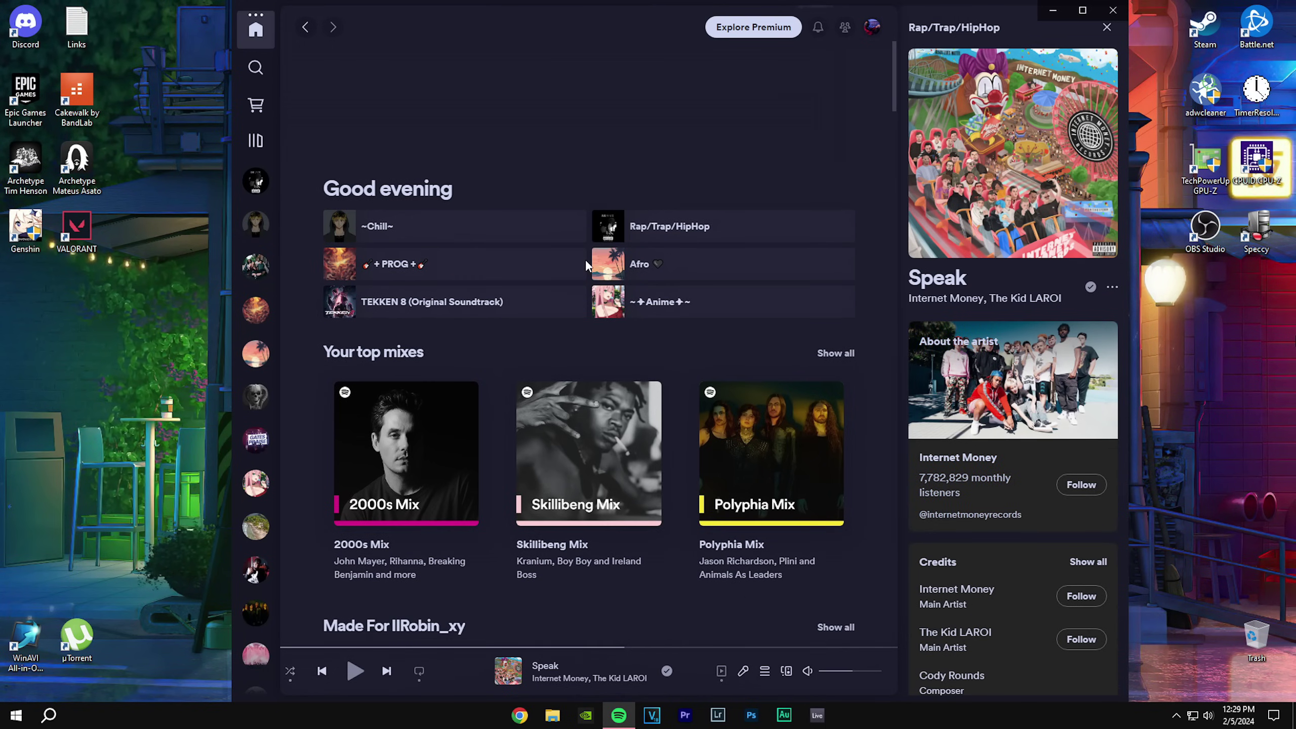